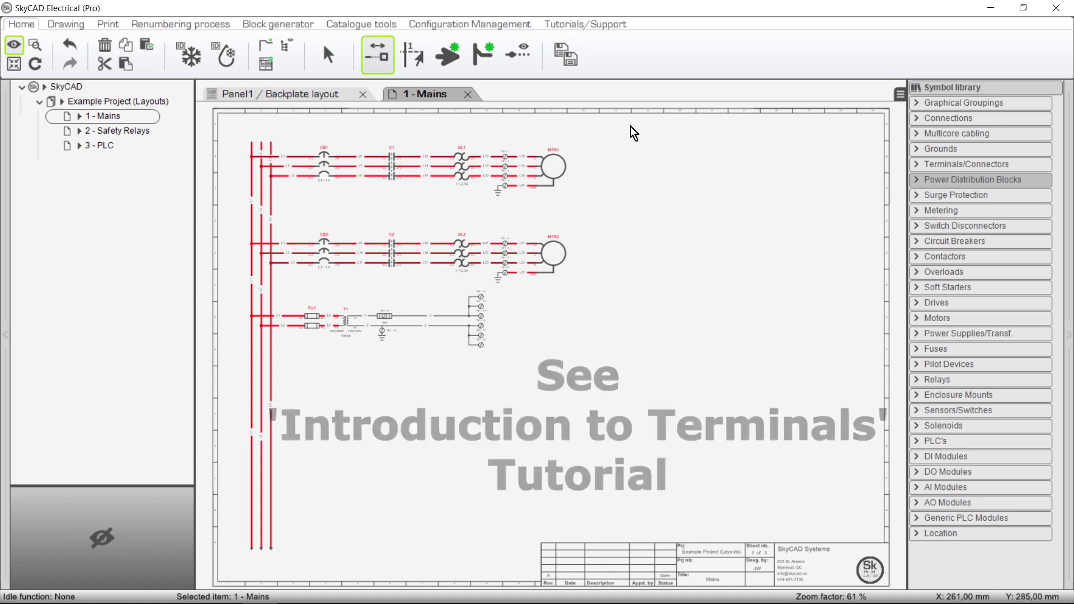
# Lay out the 16-terminal TB1 strip on the 1 - Mains sheet, right of the motor circuits.
pyautogui.click(482, 295)
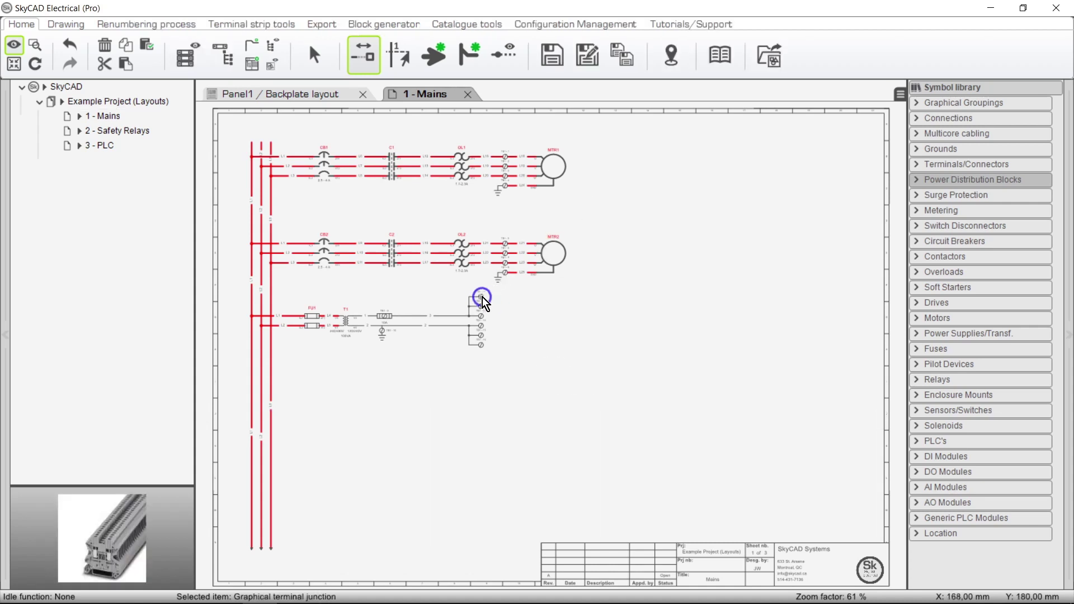
pyautogui.click(185, 69)
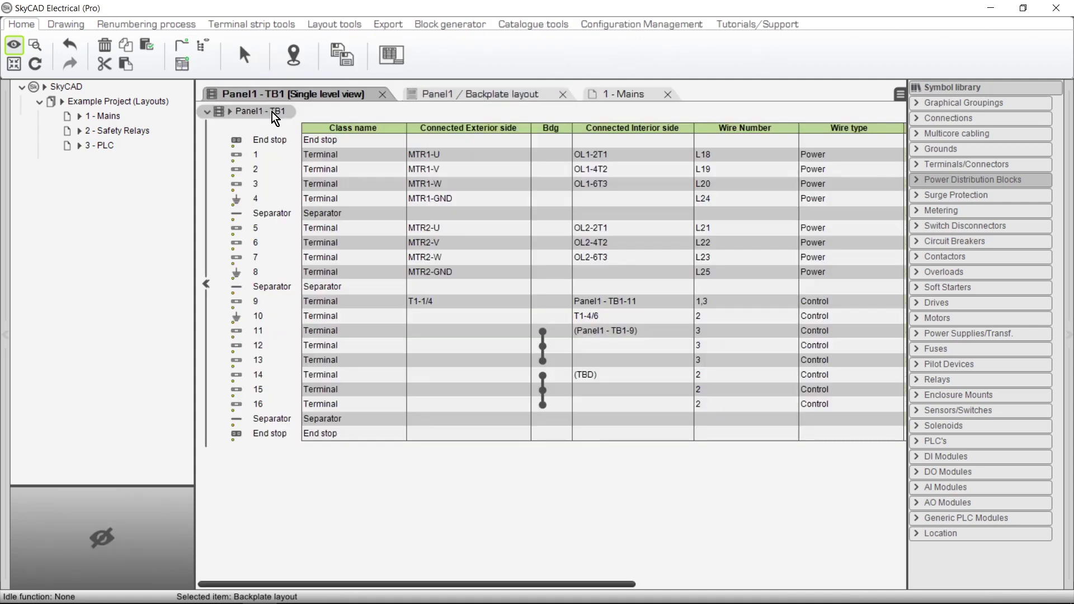
pyautogui.click(276, 111)
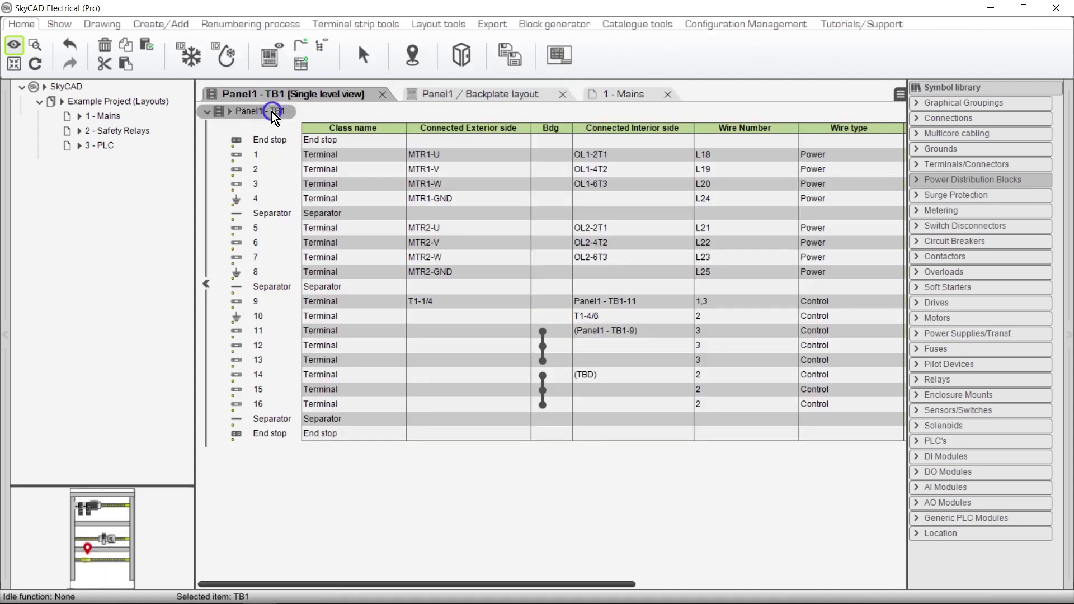
pyautogui.click(390, 26)
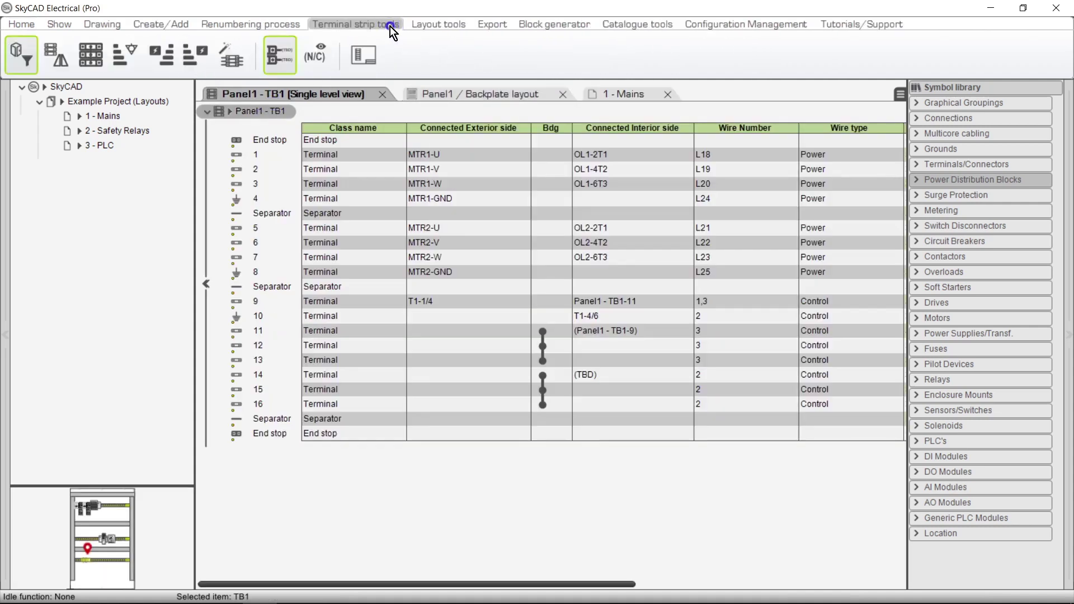
pyautogui.click(354, 62)
pyautogui.click(397, 268)
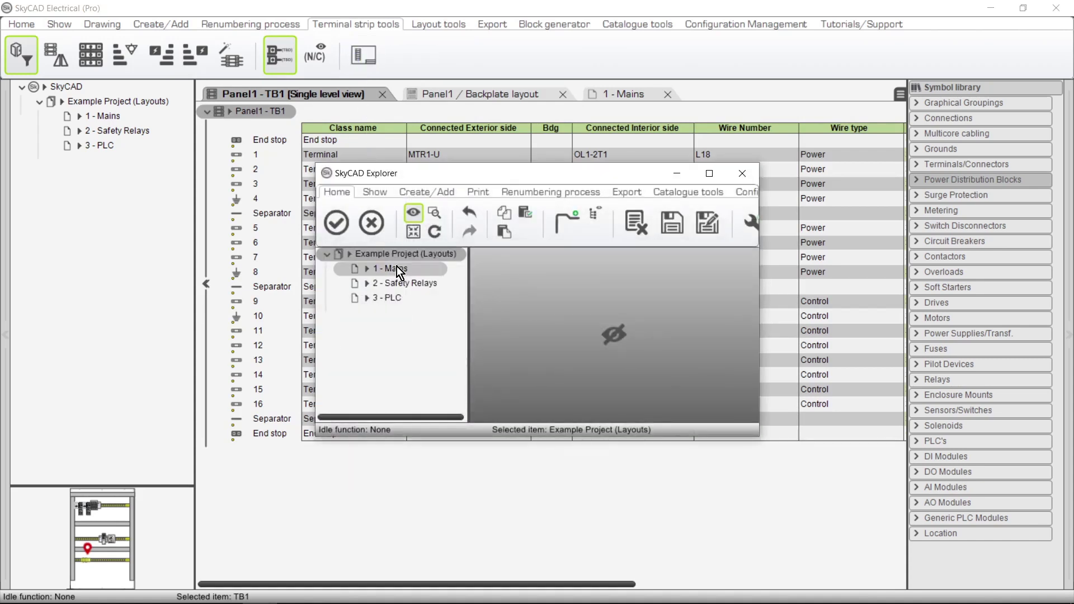
pyautogui.click(331, 226)
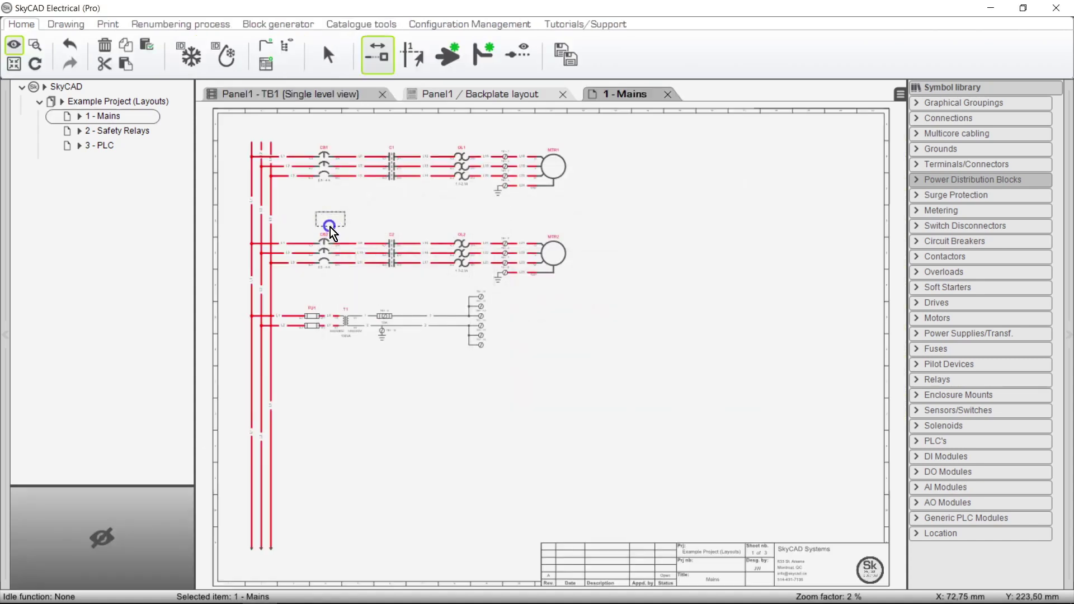
pyautogui.click(673, 166)
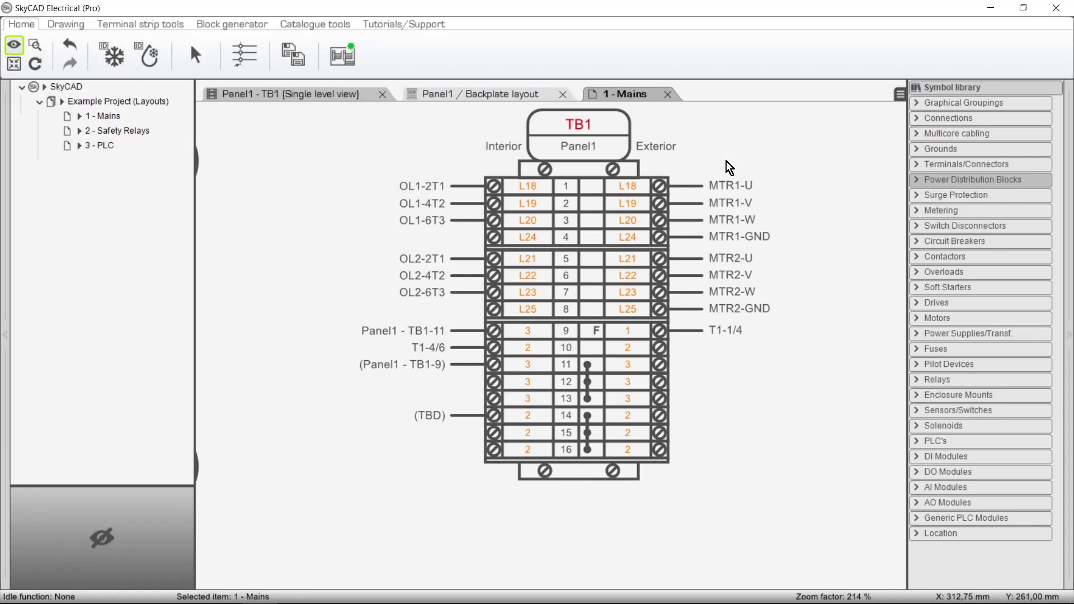
# Resolve TB1's connectivity so its connections read Panel1 - TB1-9 and 2, then view it on Mains.
pyautogui.doubleClick(601, 215)
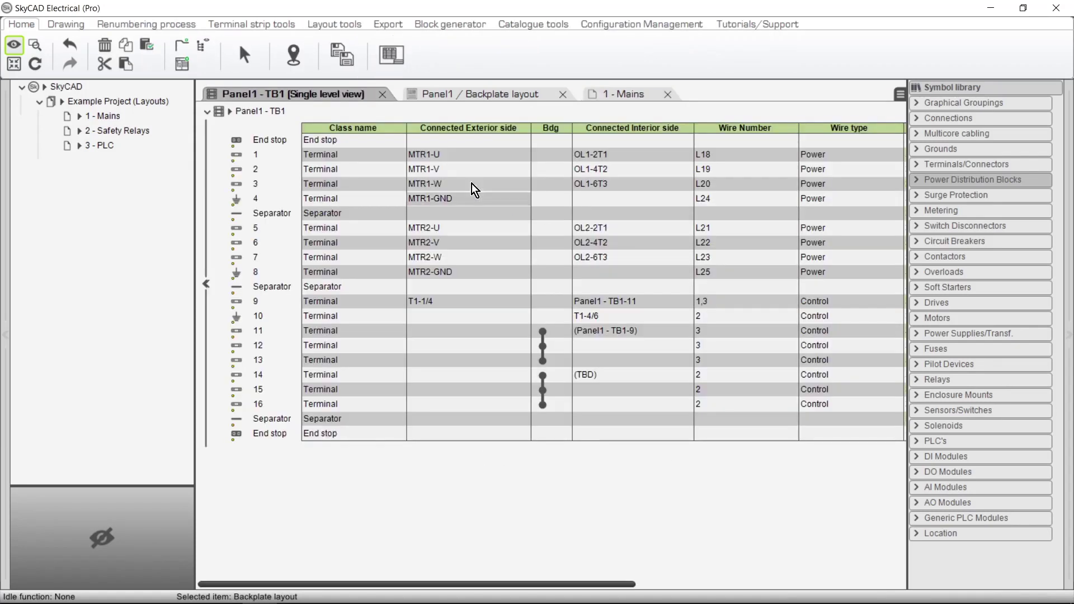
pyautogui.click(274, 112)
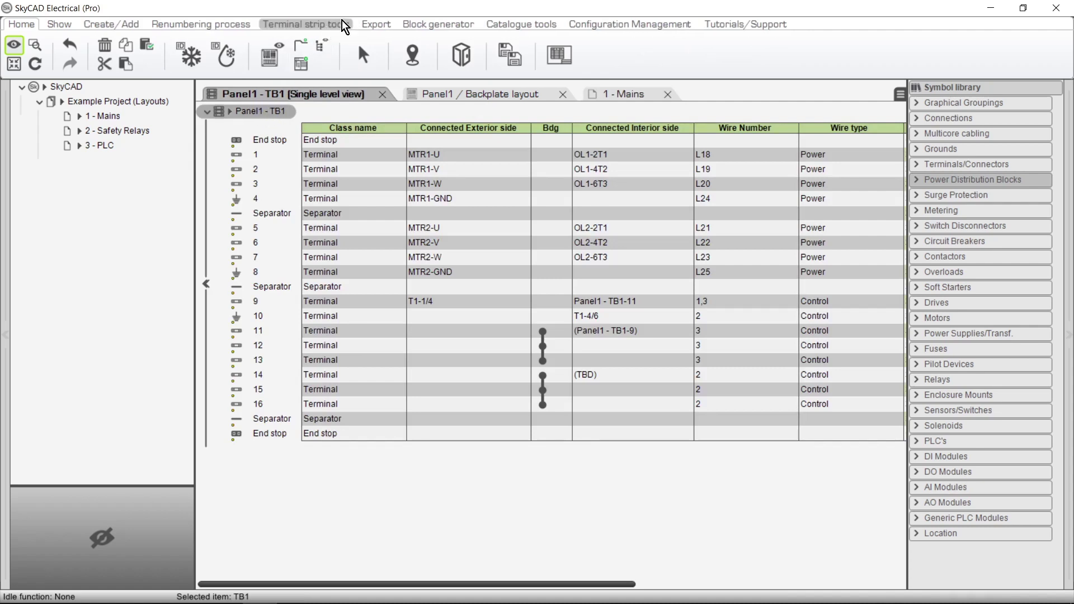
pyautogui.click(343, 22)
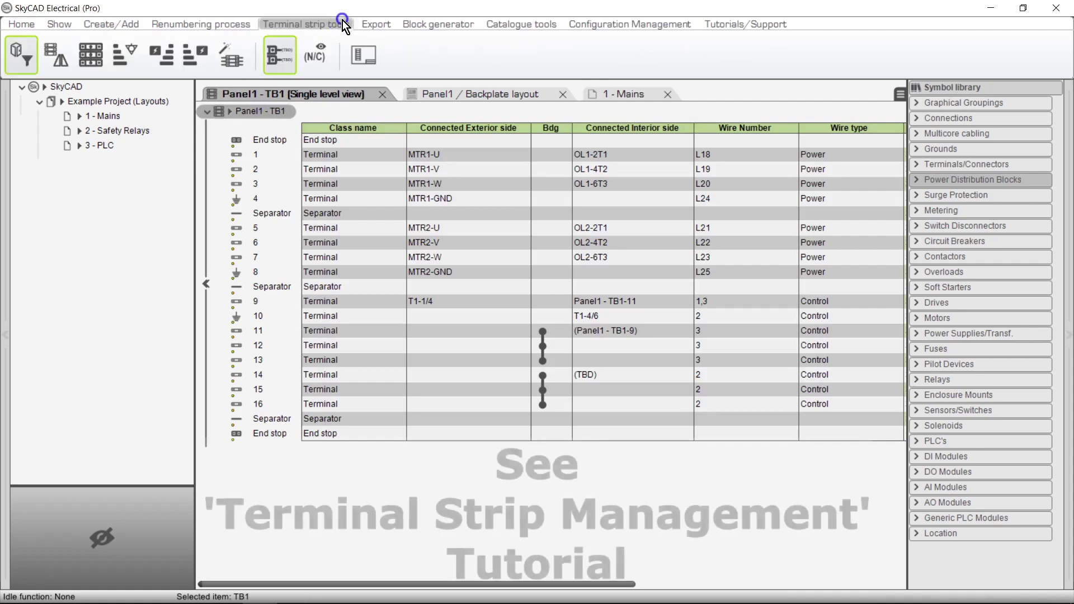
pyautogui.click(231, 65)
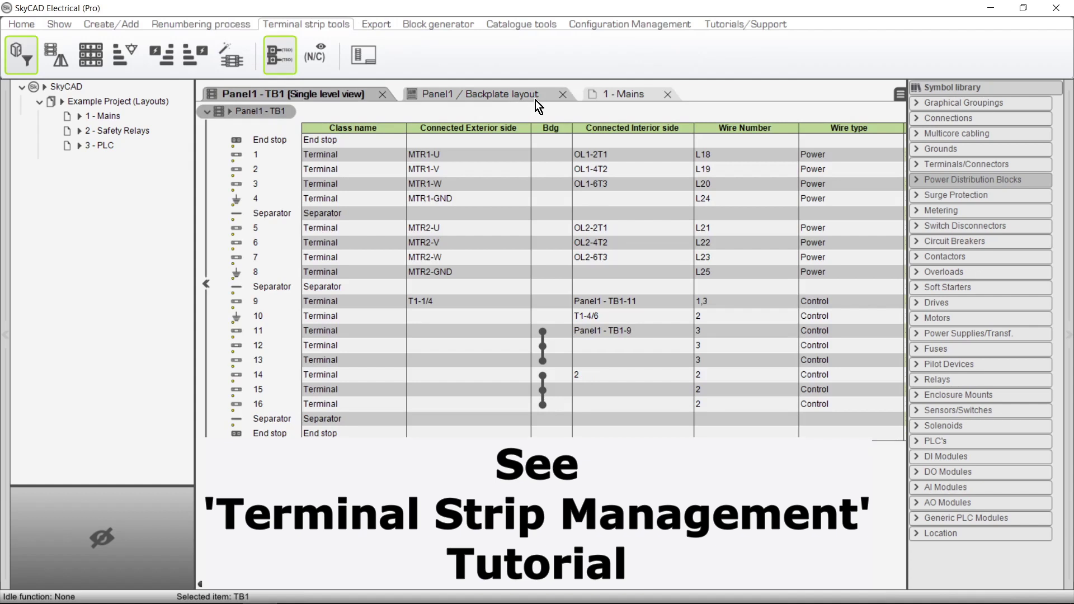
pyautogui.click(612, 96)
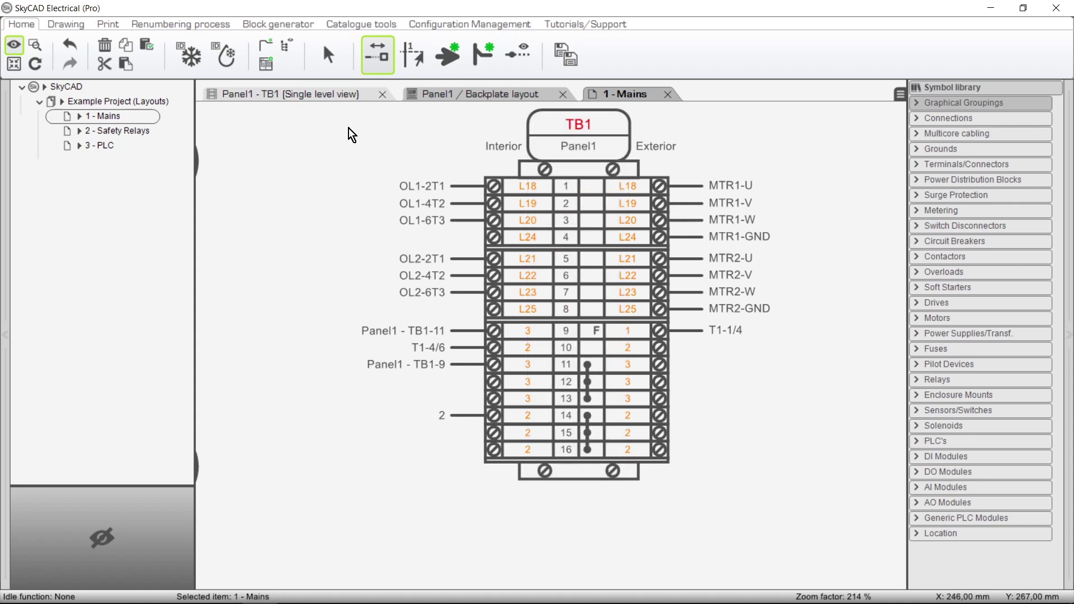
# Show (N/C) on TB1's unconnected terminal sides and check the result on 1 - Mains.
pyautogui.click(337, 93)
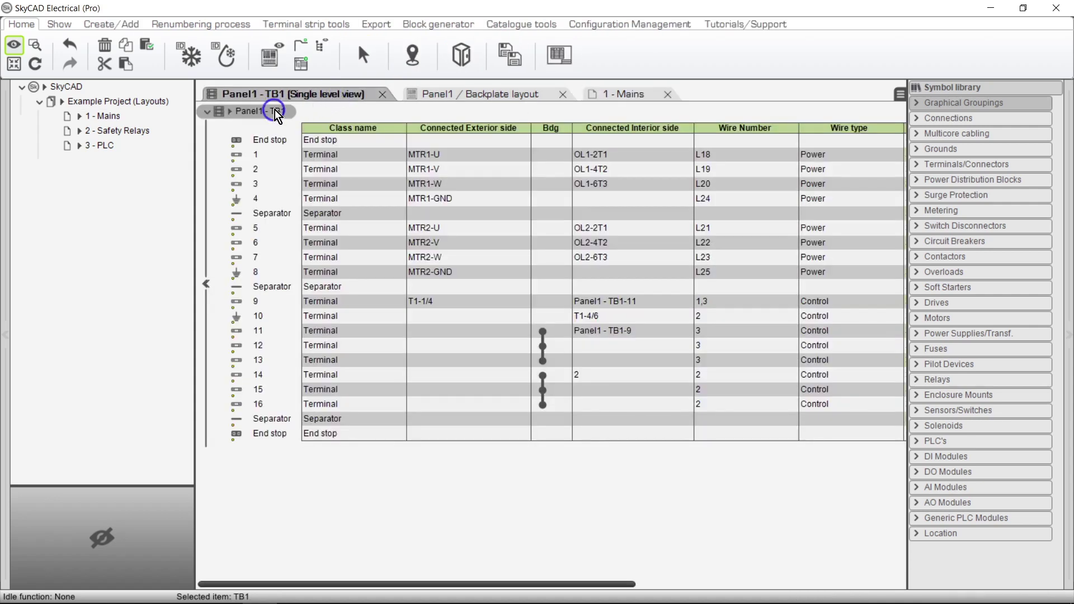
pyautogui.click(302, 25)
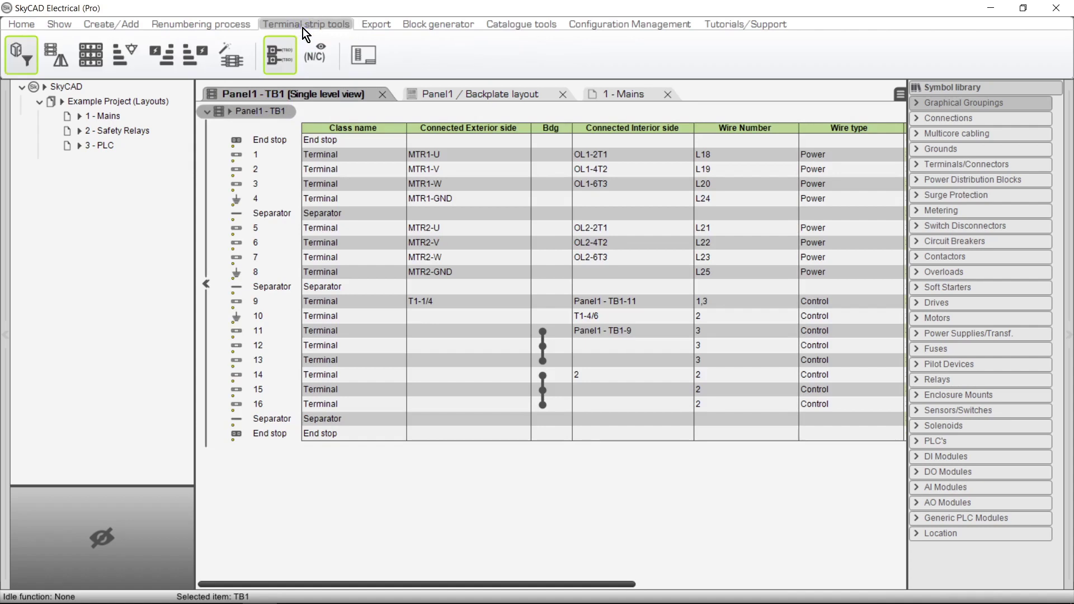
pyautogui.click(316, 56)
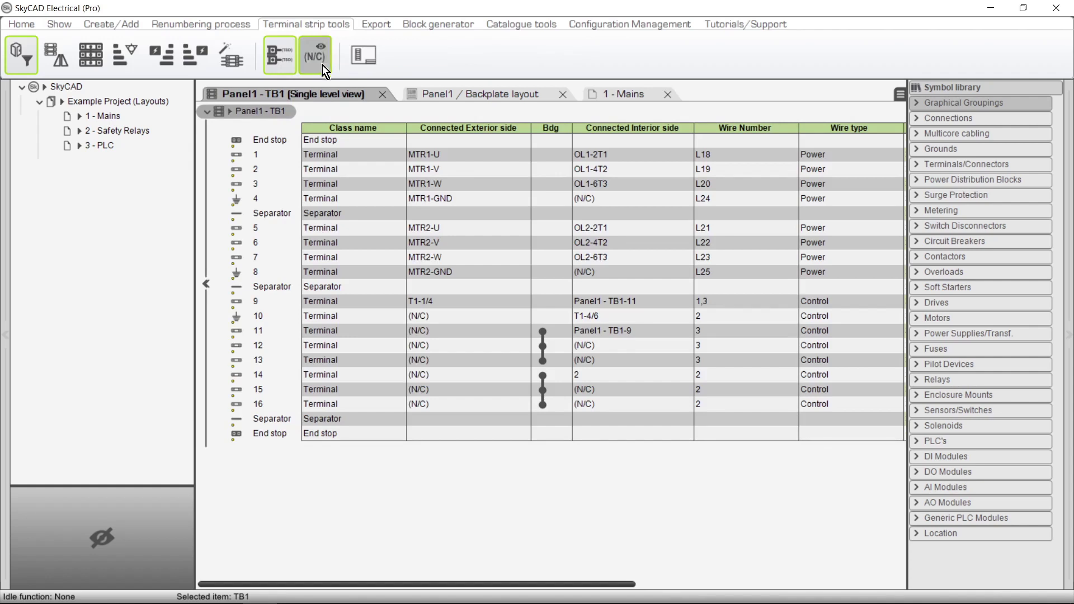
pyautogui.click(604, 94)
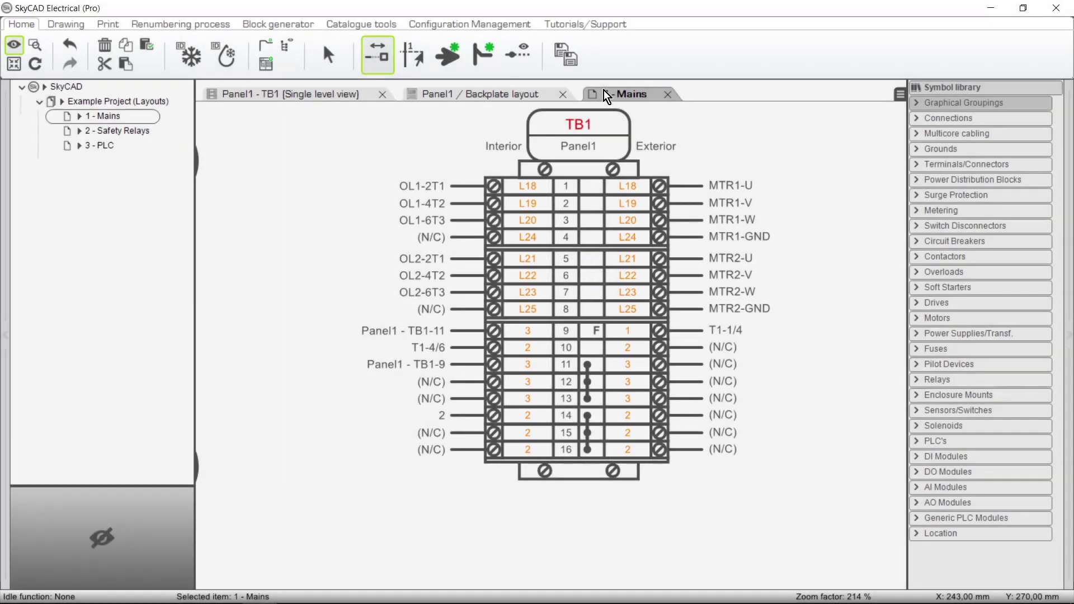
# Label TB1 terminal 1 MOTOR on the exterior side and O/LOAD on the interior side.
pyautogui.click(330, 95)
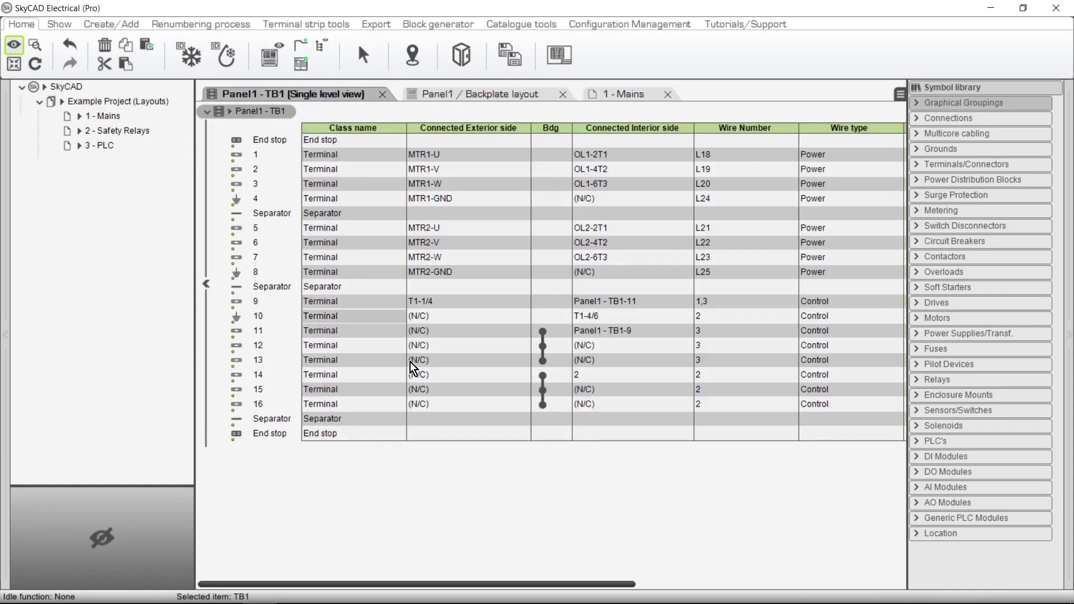
pyautogui.moveTo(502, 585); pyautogui.dragTo(803, 587)
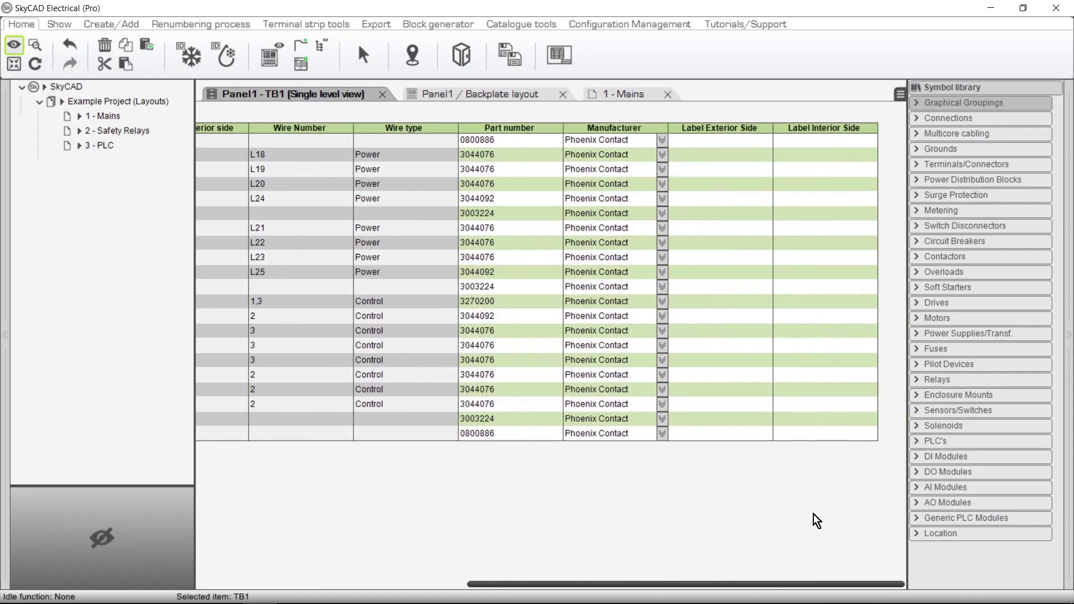
pyautogui.click(735, 155)
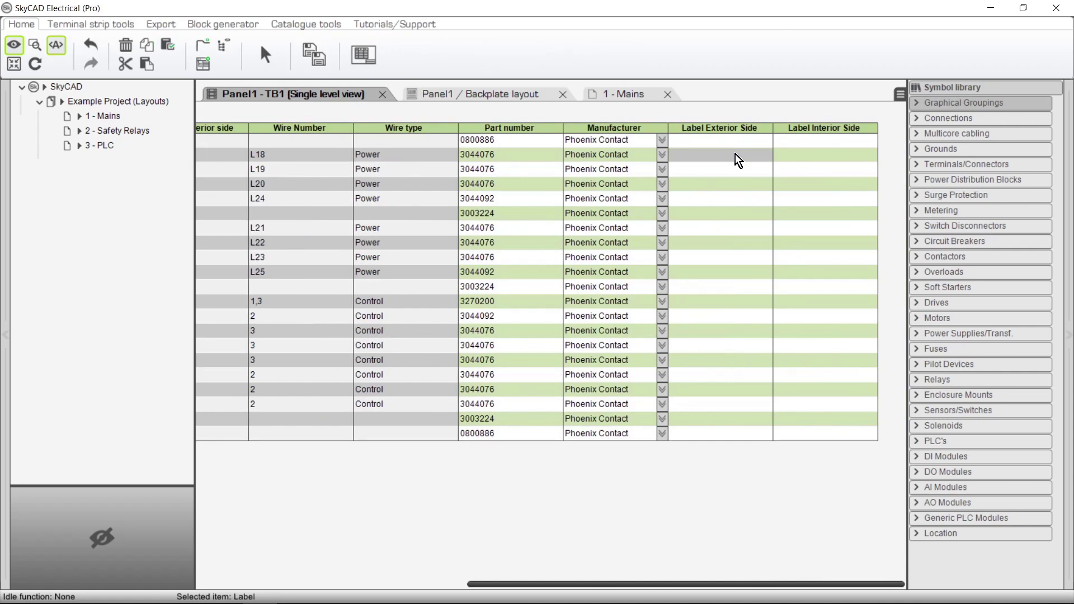
pyautogui.write('MOTOR')
pyautogui.click(792, 157)
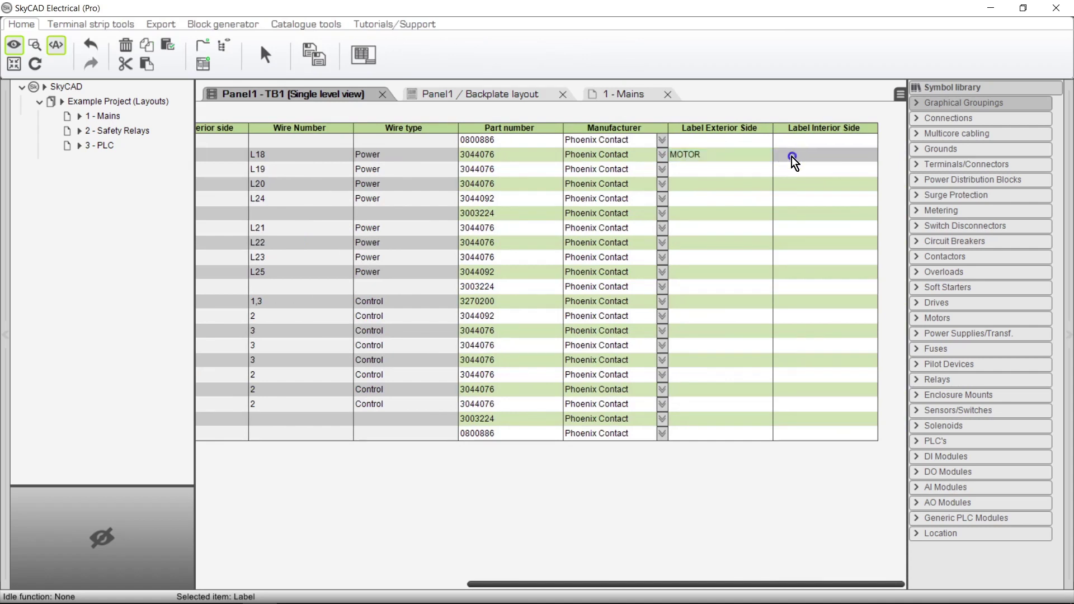
pyautogui.write('O/LOAD')
pyautogui.press('Return')
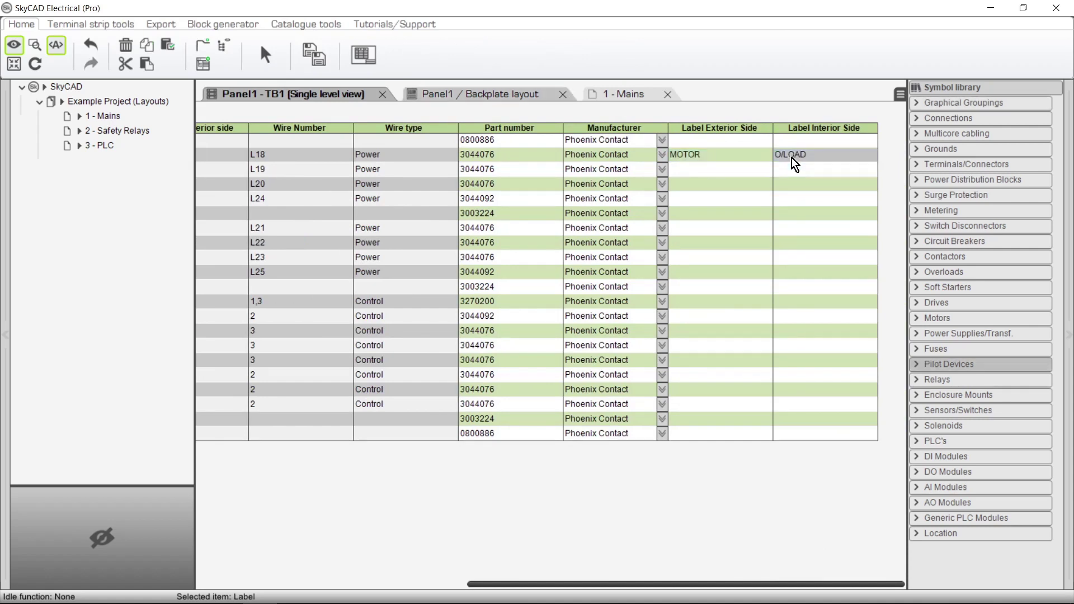
pyautogui.click(631, 100)
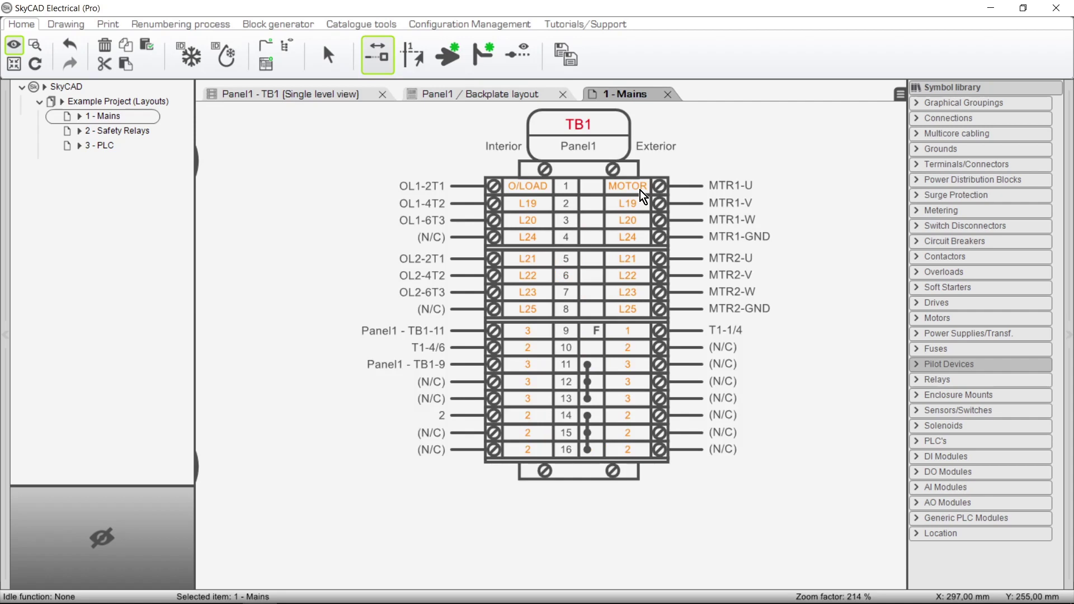
pyautogui.click(584, 217)
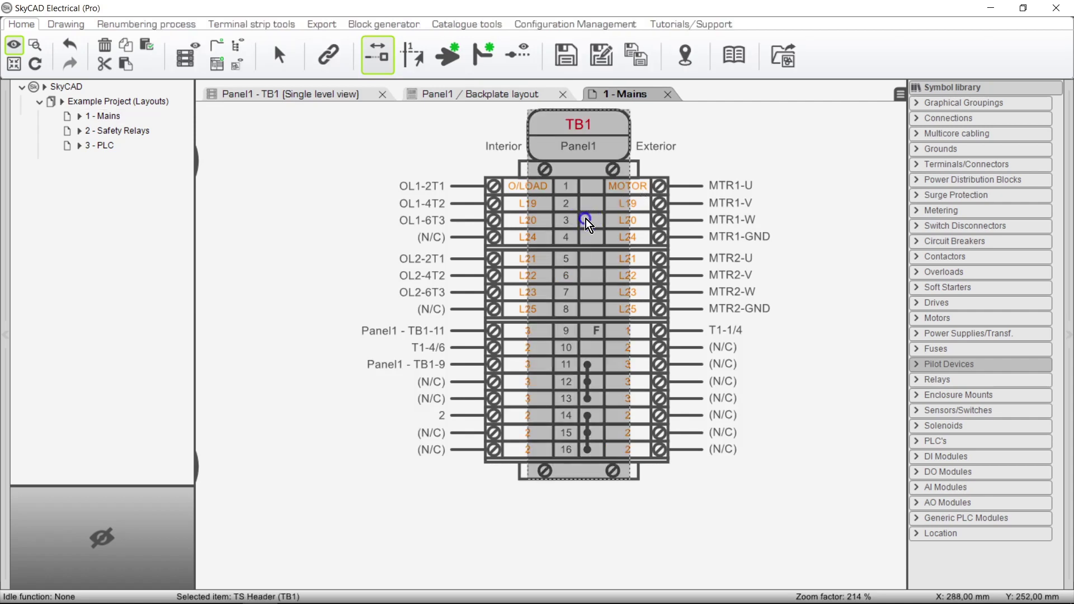
pyautogui.click(277, 26)
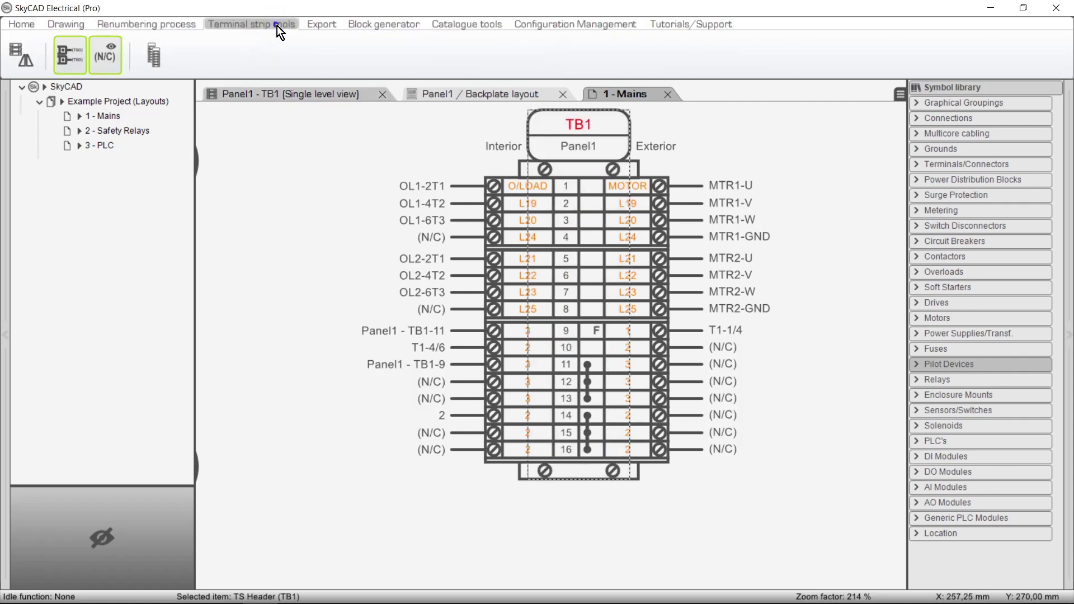
pyautogui.click(152, 66)
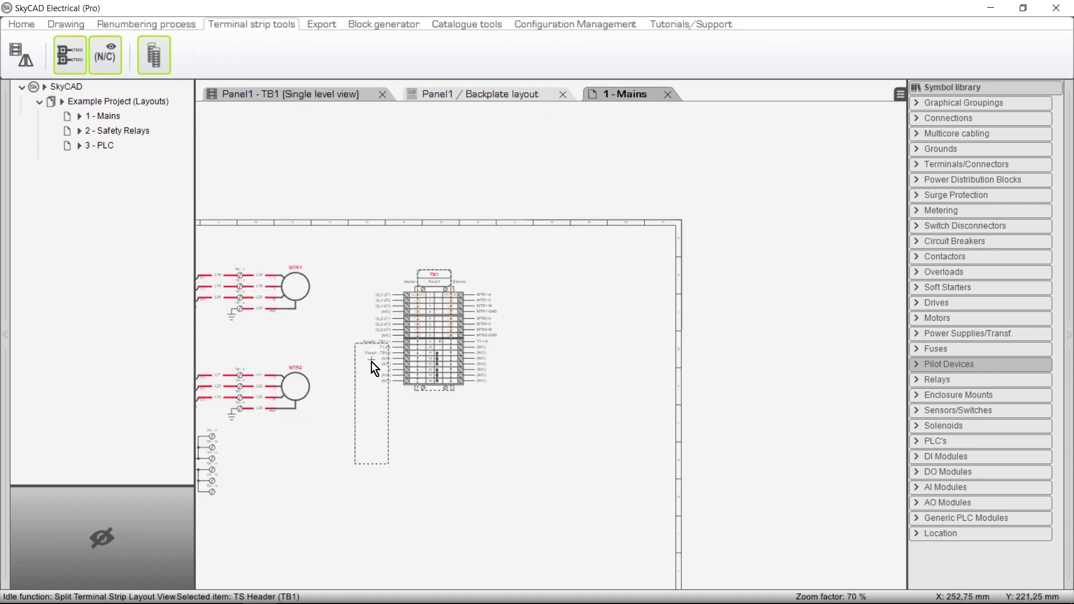
pyautogui.click(461, 422)
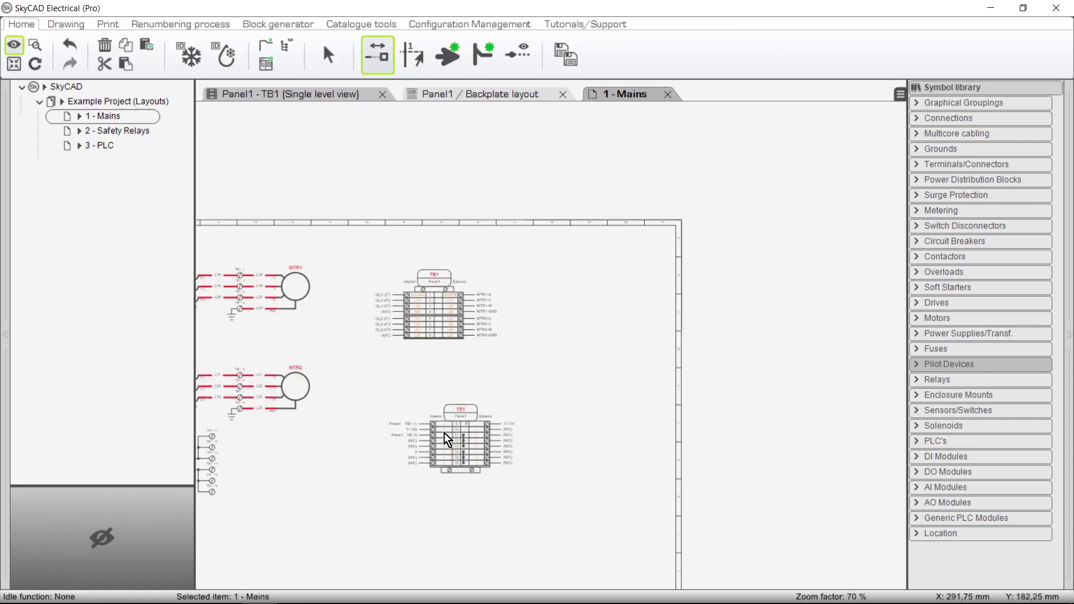
pyautogui.scroll(1, 455, 377)
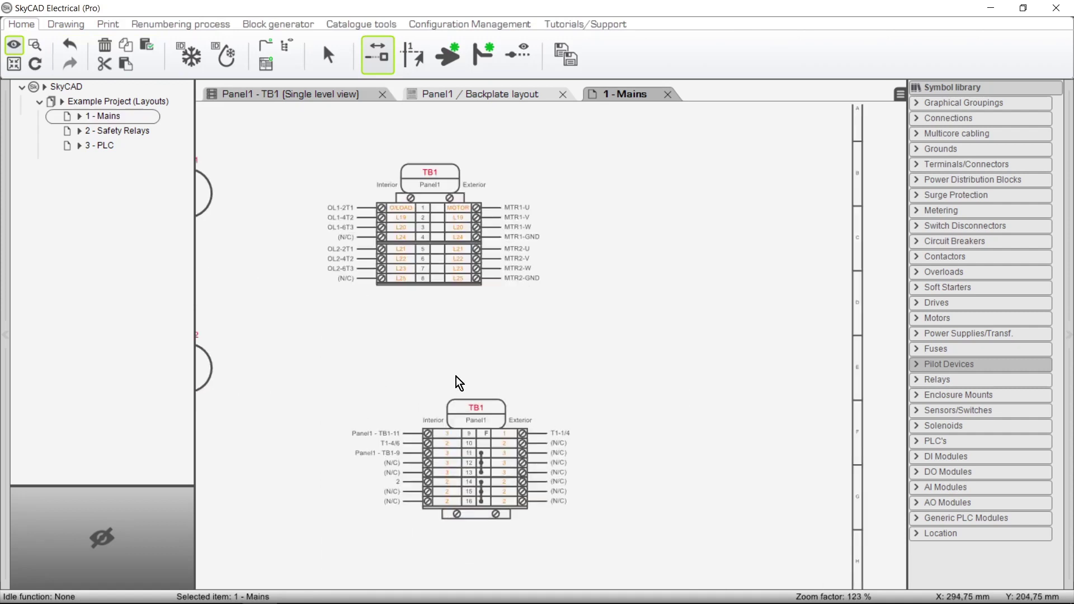
pyautogui.click(472, 469)
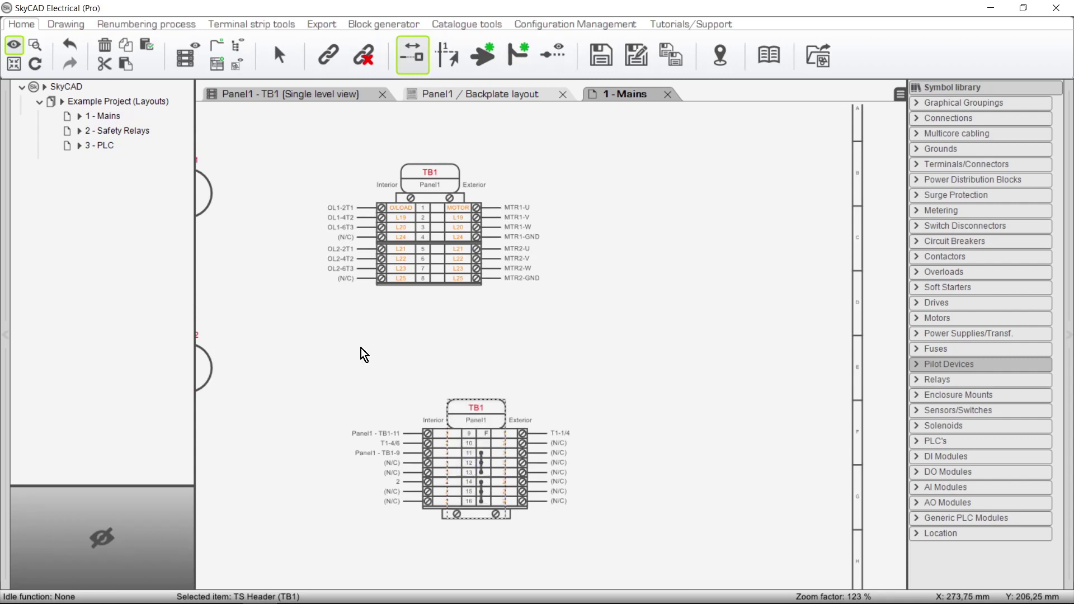
pyautogui.click(107, 49)
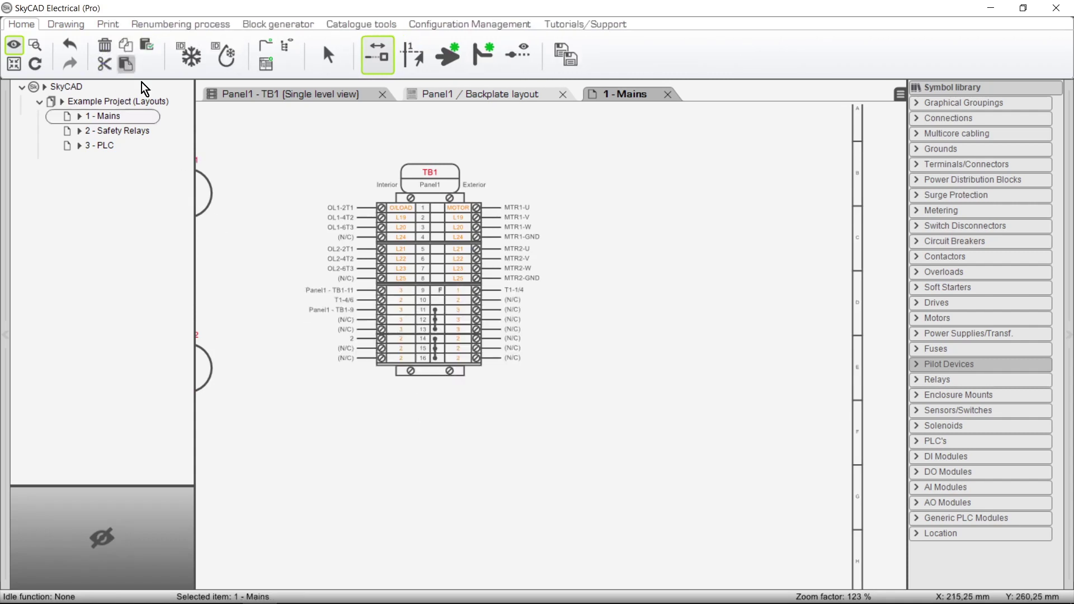
pyautogui.click(418, 196)
# Flip TB1 so Exterior/MOTOR sits on the left and Interior/O/LOAD on the right.
pyautogui.scroll(3, 402, 196)
pyautogui.scroll(2, 403, 197)
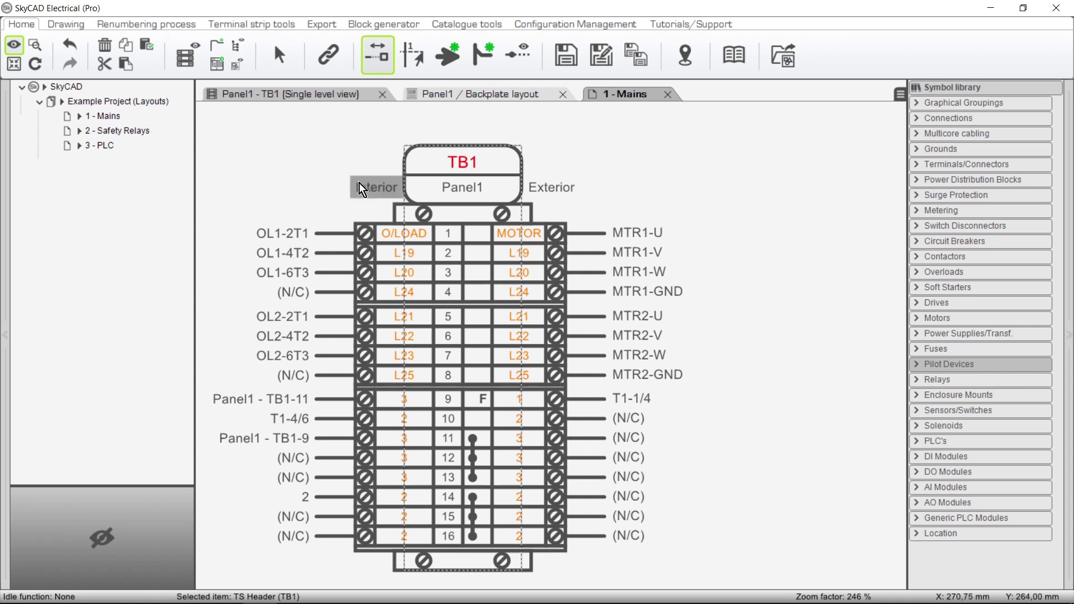
pyautogui.click(285, 22)
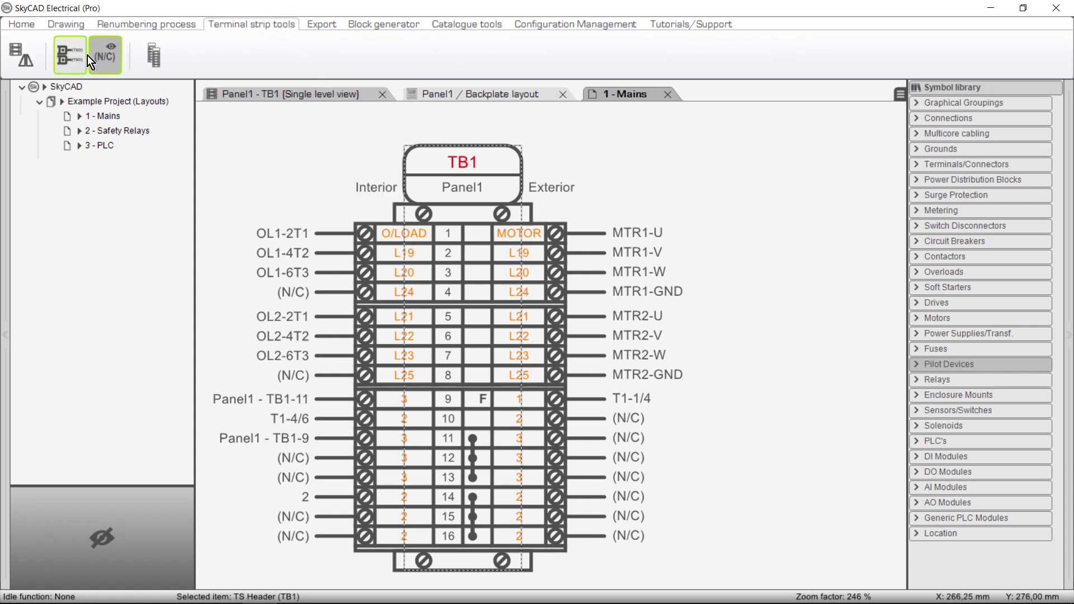
pyautogui.click(35, 63)
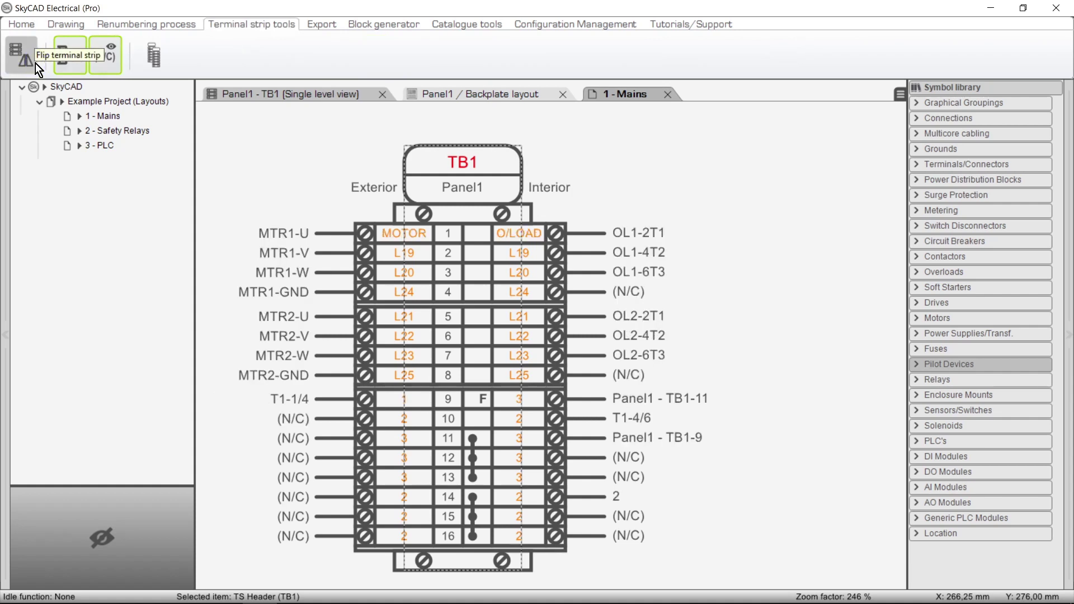
# Rotate the strip 90 degrees and back, then cancel a resize to keep it full size.
pyautogui.click(69, 25)
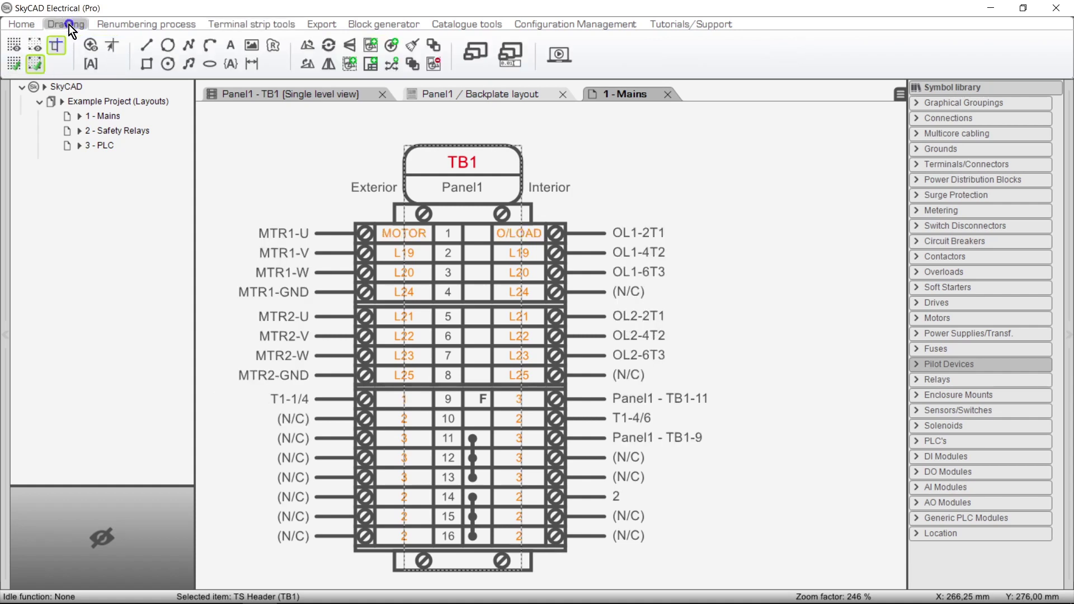
pyautogui.click(308, 63)
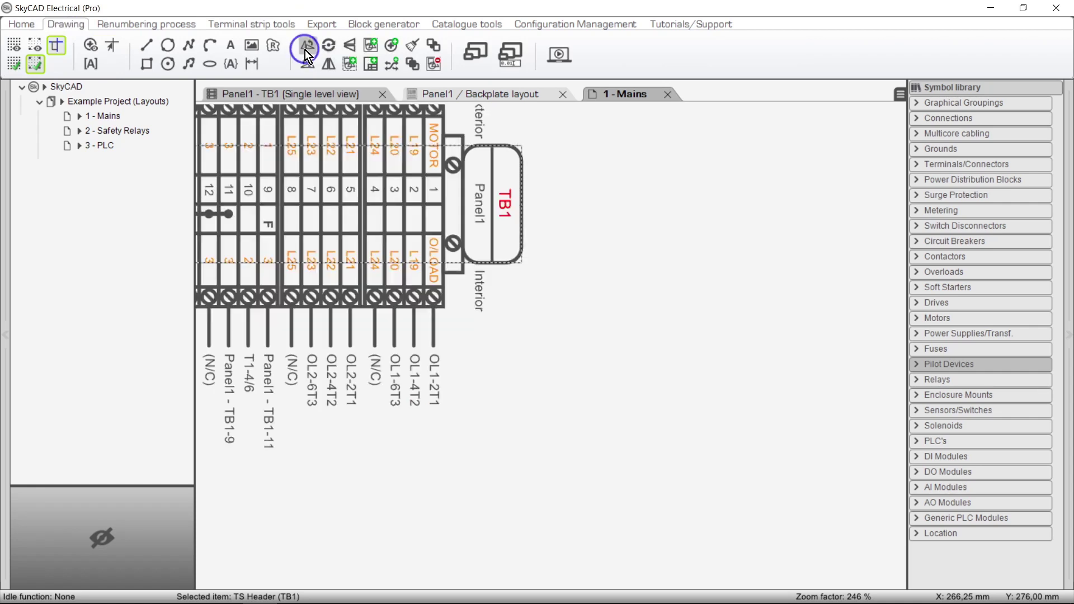
pyautogui.click(304, 49)
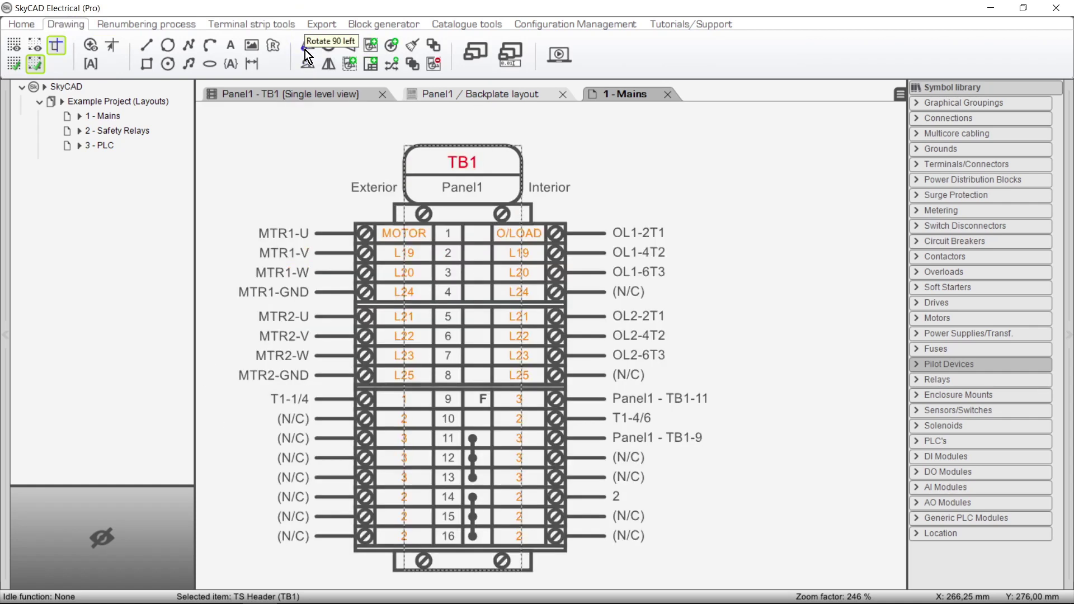
pyautogui.click(470, 52)
pyautogui.scroll(-3, 449, 301)
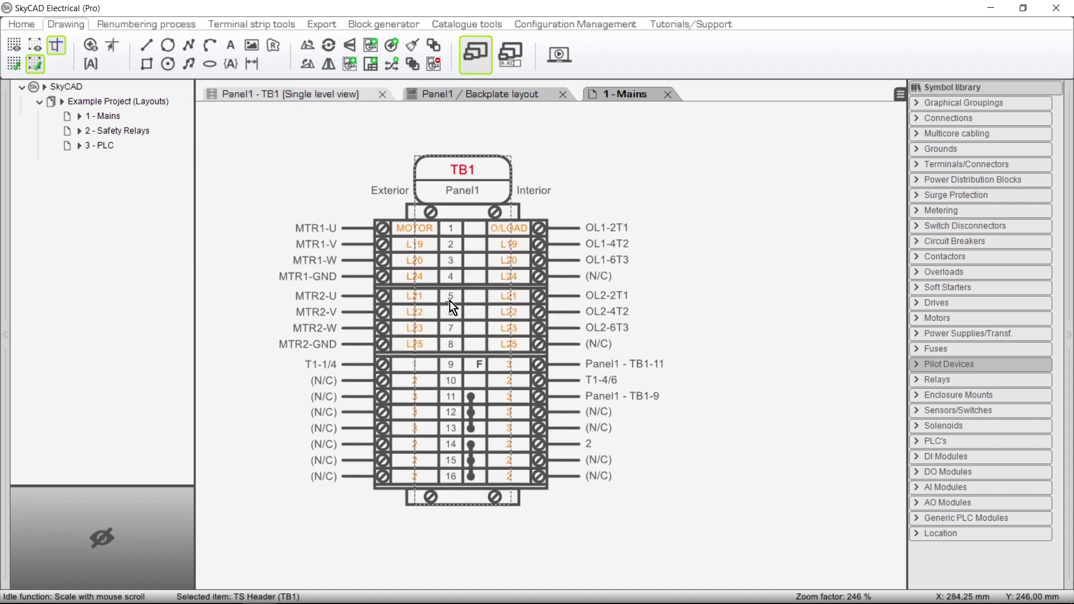
pyautogui.press('Escape')
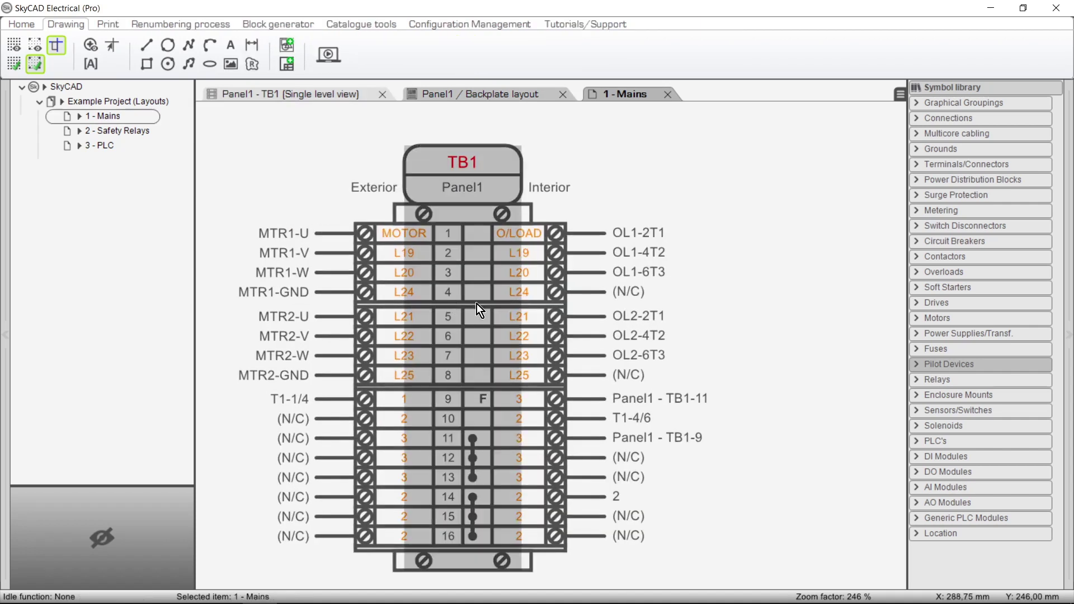
# Open TB1's Single level table and start inserting it as a list block.
pyautogui.doubleClick(477, 304)
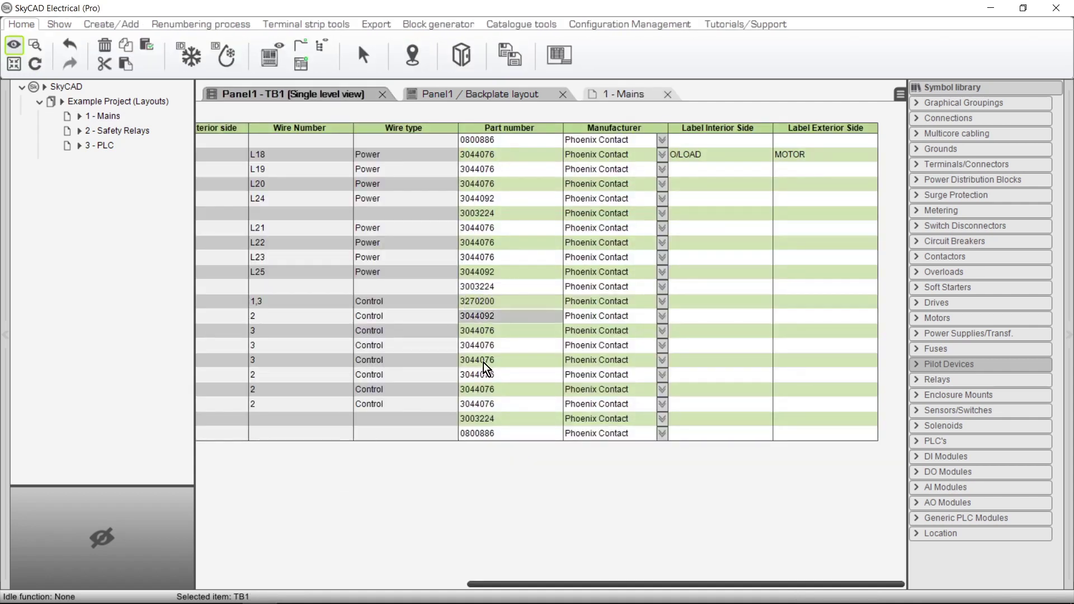
pyautogui.moveTo(478, 584); pyautogui.dragTo(204, 585)
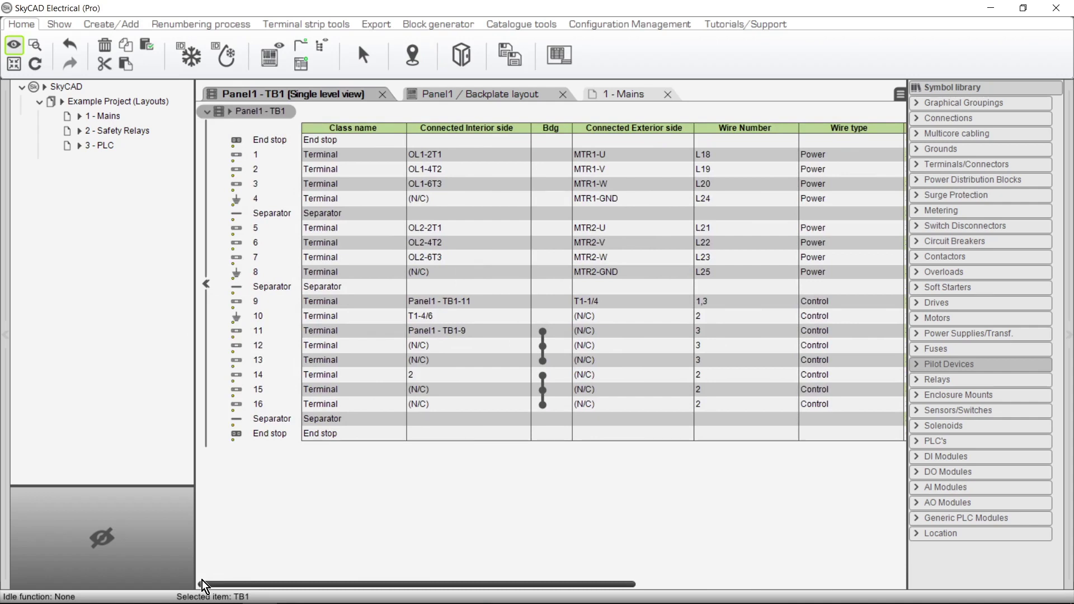
pyautogui.click(561, 72)
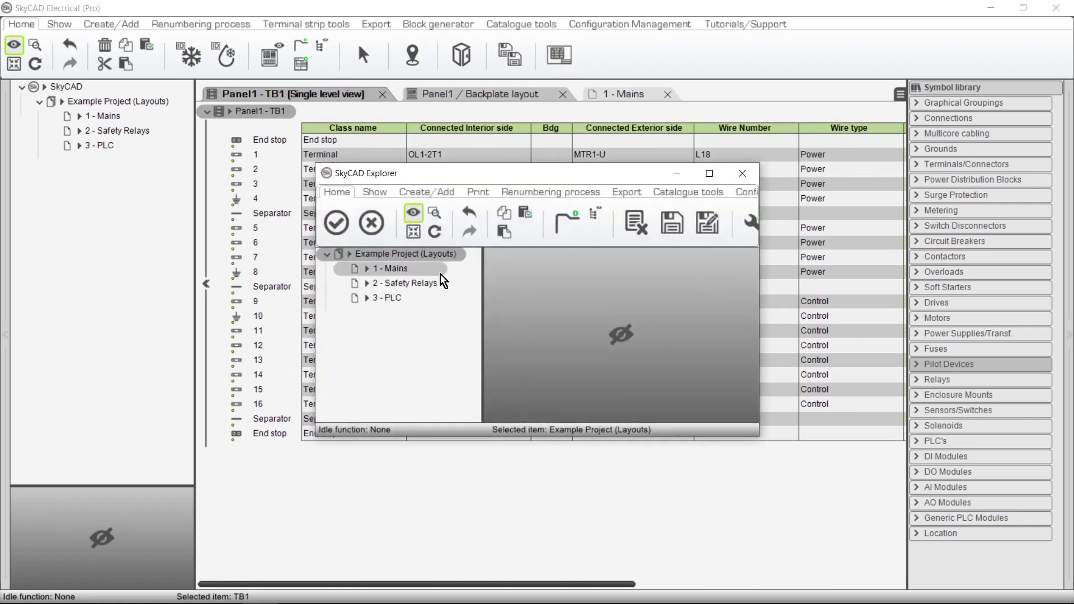
# Place the TB1 list block below the circuits on 1 - Mains, then show the Panel1 backplate.
pyautogui.click(439, 271)
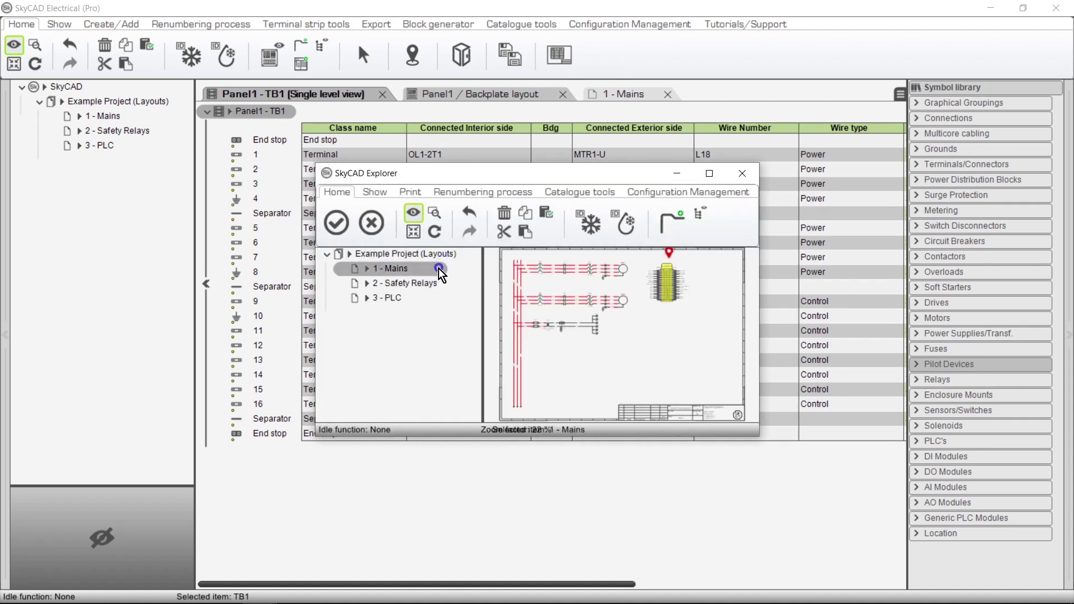
pyautogui.click(347, 232)
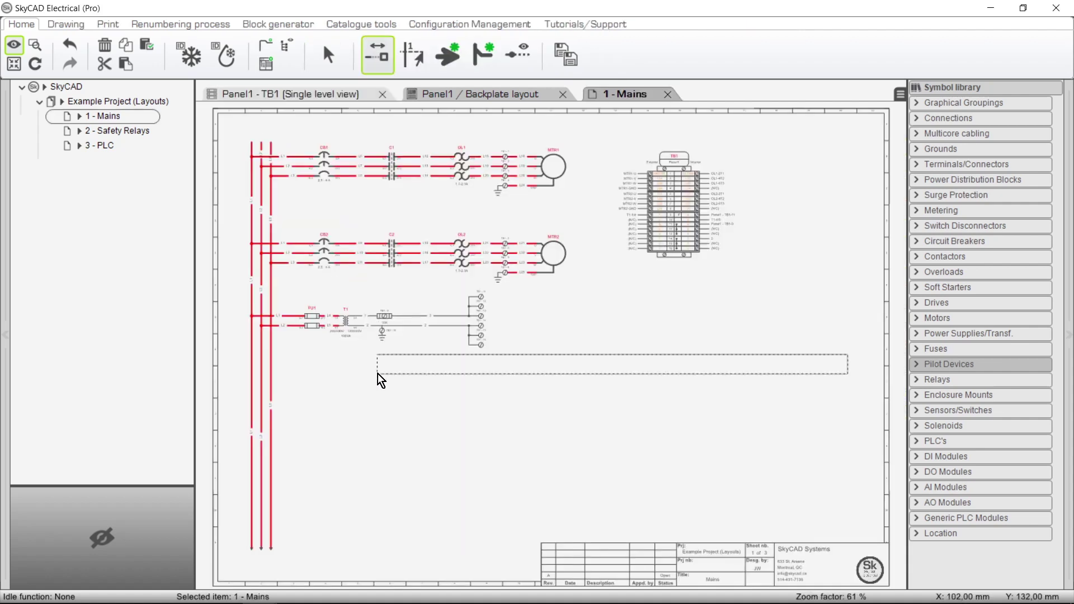
pyautogui.click(339, 372)
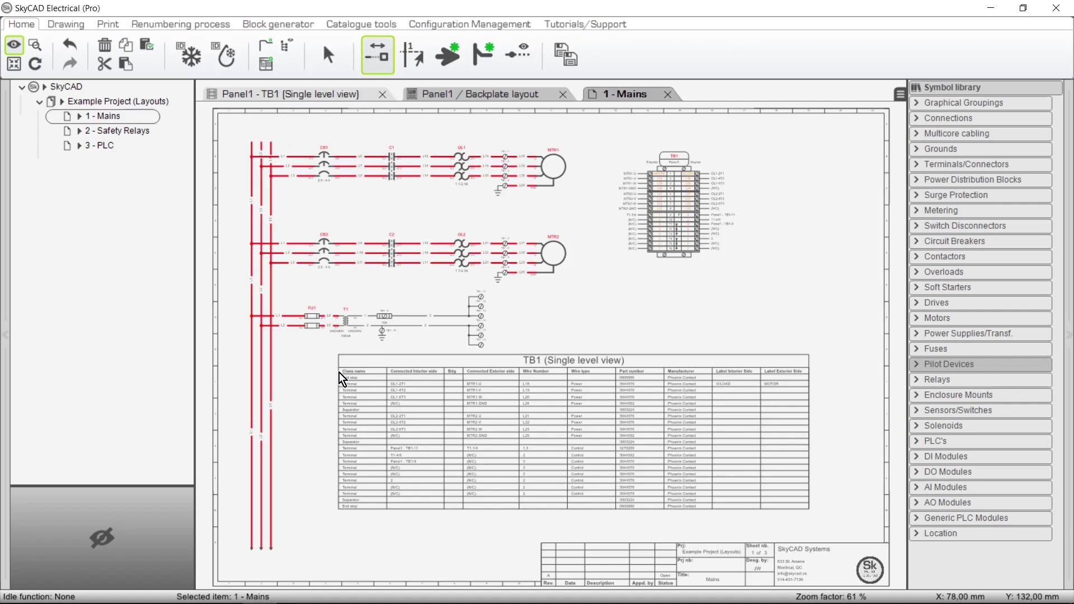
pyautogui.click(343, 375)
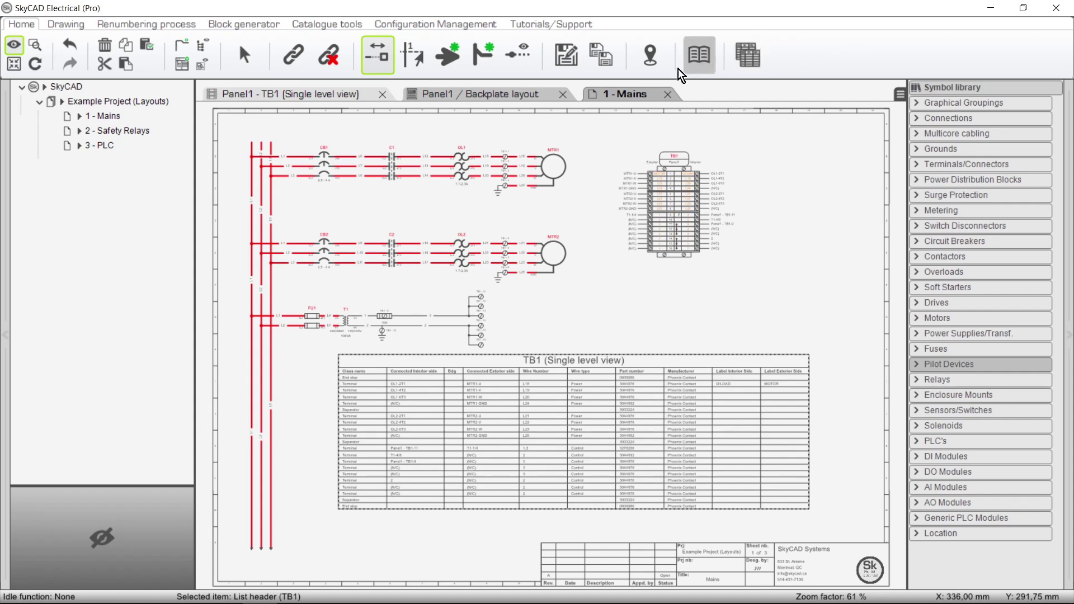
pyautogui.click(528, 94)
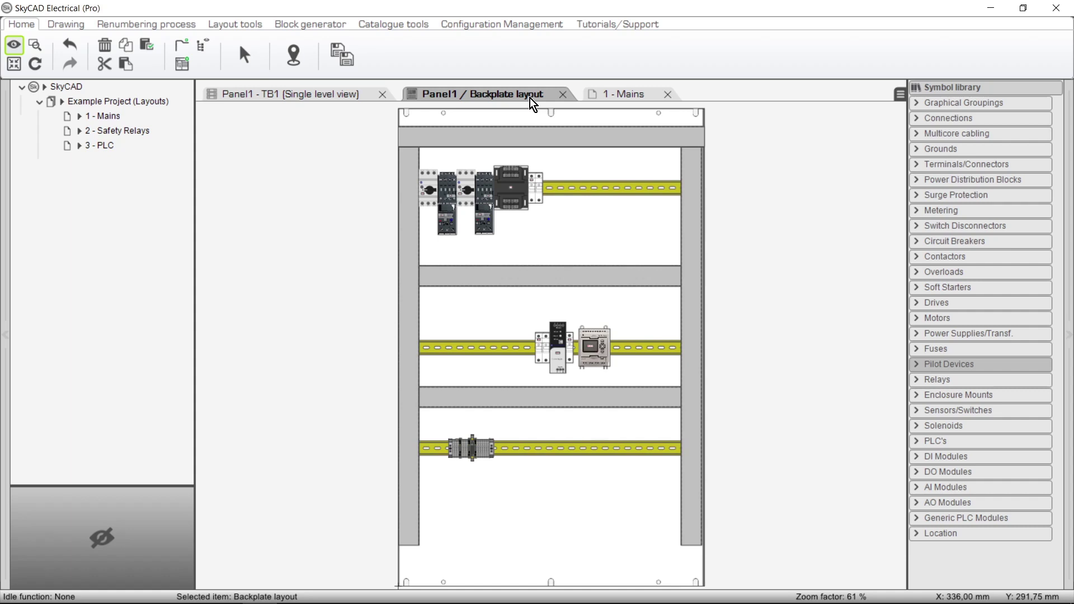
# Scroll the Panel1 backplate layout to view the rails and their mounted devices.
pyautogui.scroll(3, 552, 487)
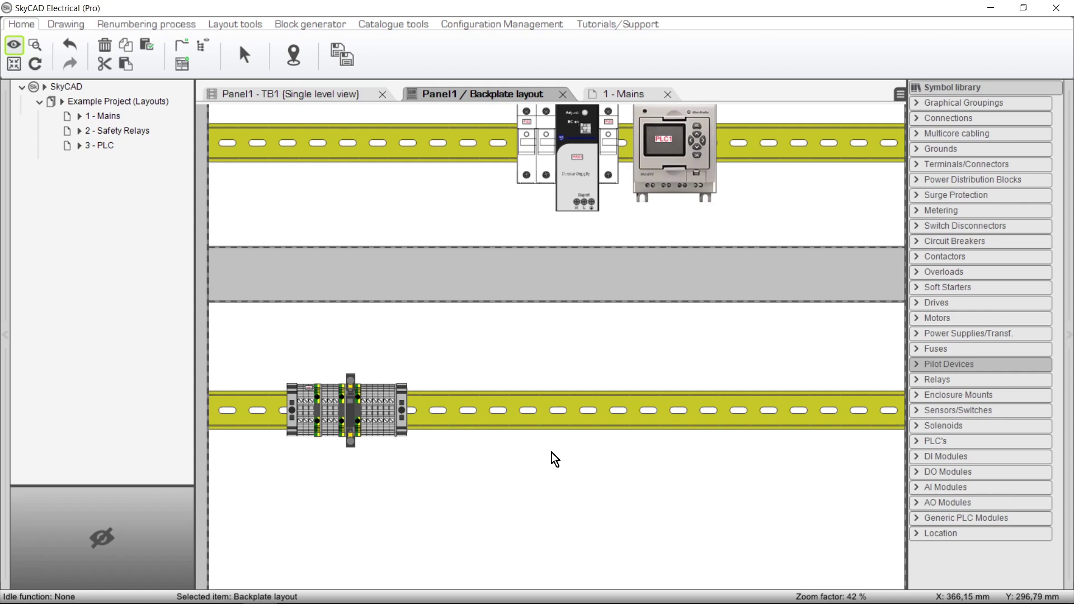
# Show Components and Terminal Strips in the project tree.
pyautogui.click(139, 103)
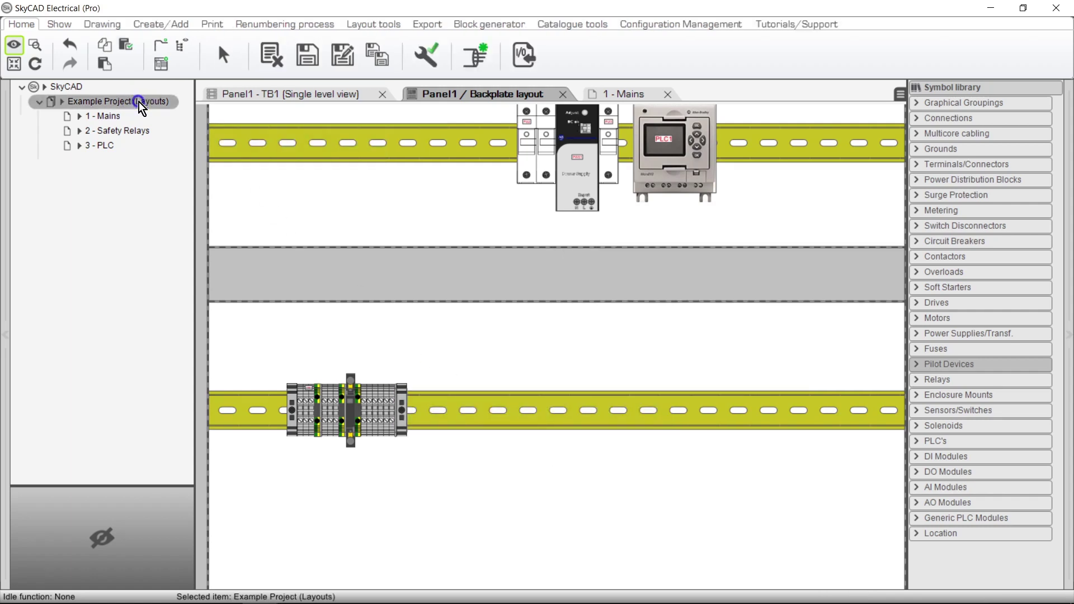
pyautogui.click(61, 26)
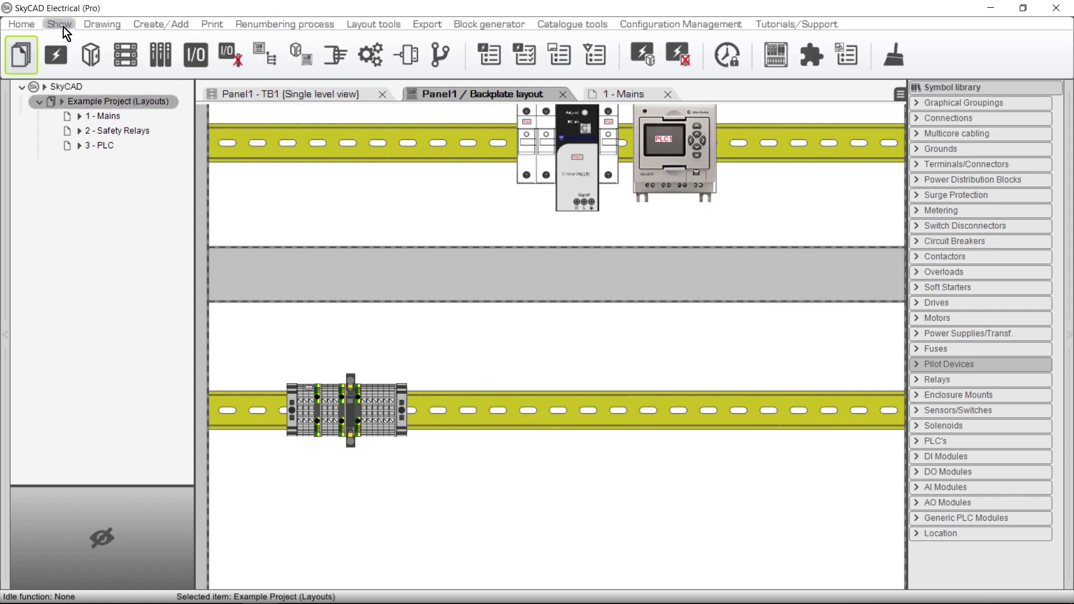
pyautogui.click(58, 55)
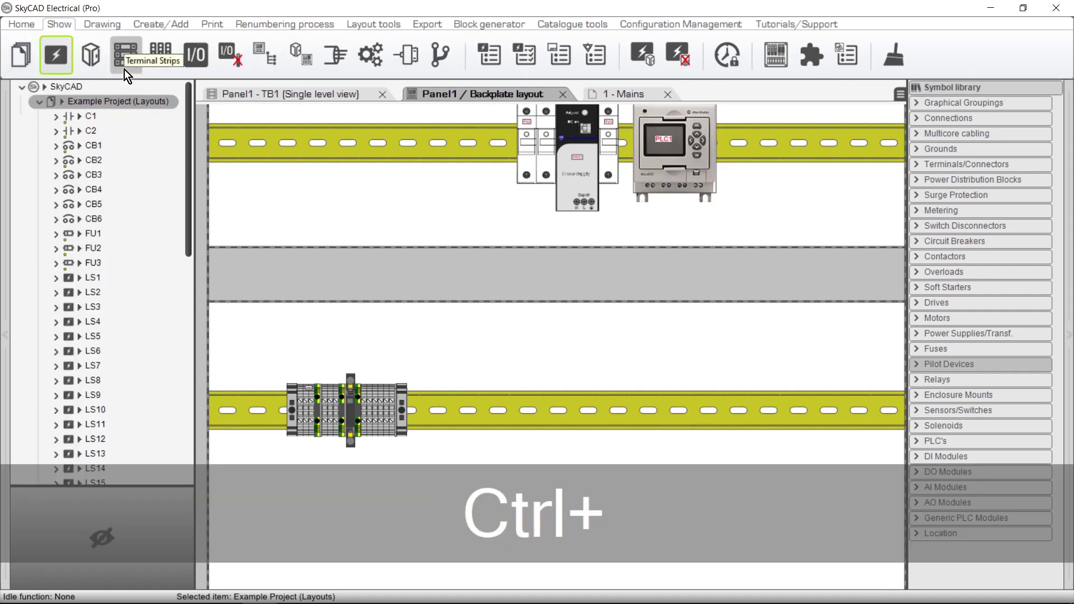
pyautogui.keyDown('ctrl'); pyautogui.click(124, 69); pyautogui.keyUp('ctrl')
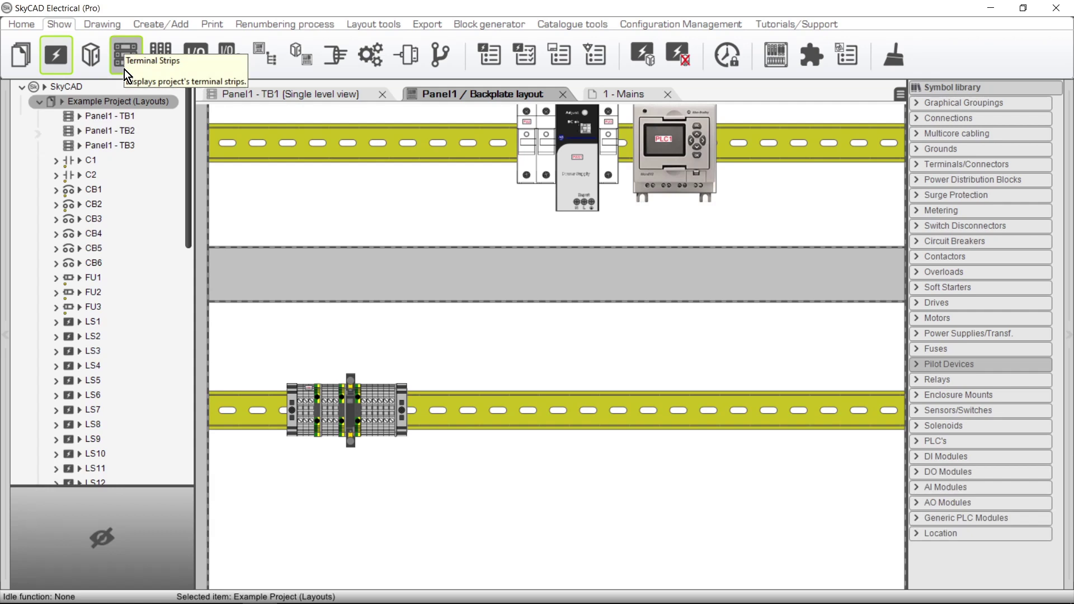
# Select safety relays SR1 through SR4 and copy them.
pyautogui.scroll(-10, 103, 341)
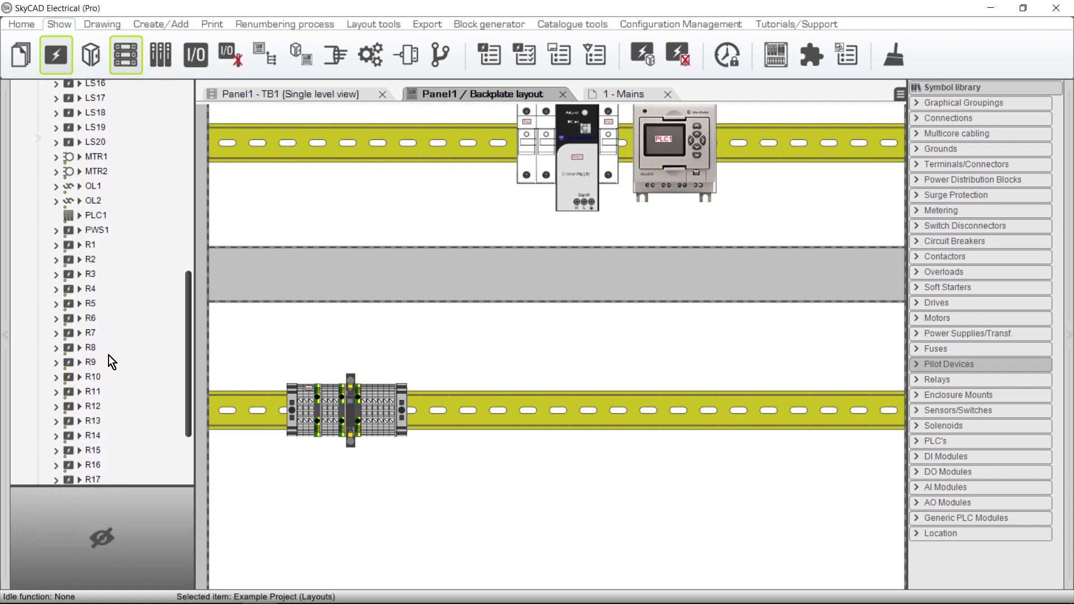
pyautogui.scroll(-3, 109, 360)
pyautogui.click(107, 398)
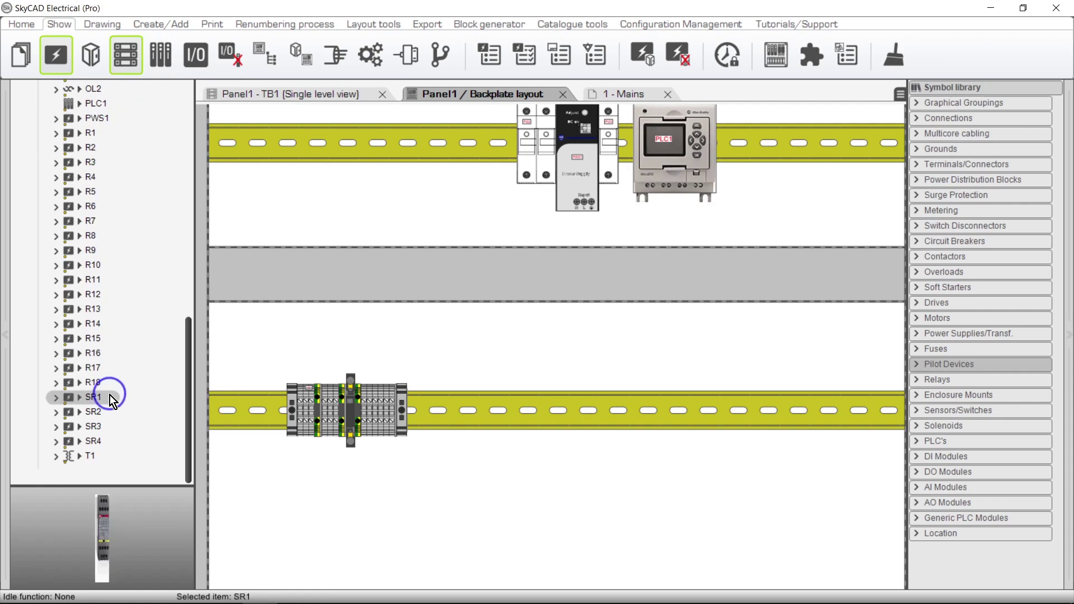
pyautogui.keyDown('shift'); pyautogui.click(105, 442); pyautogui.keyUp('shift')
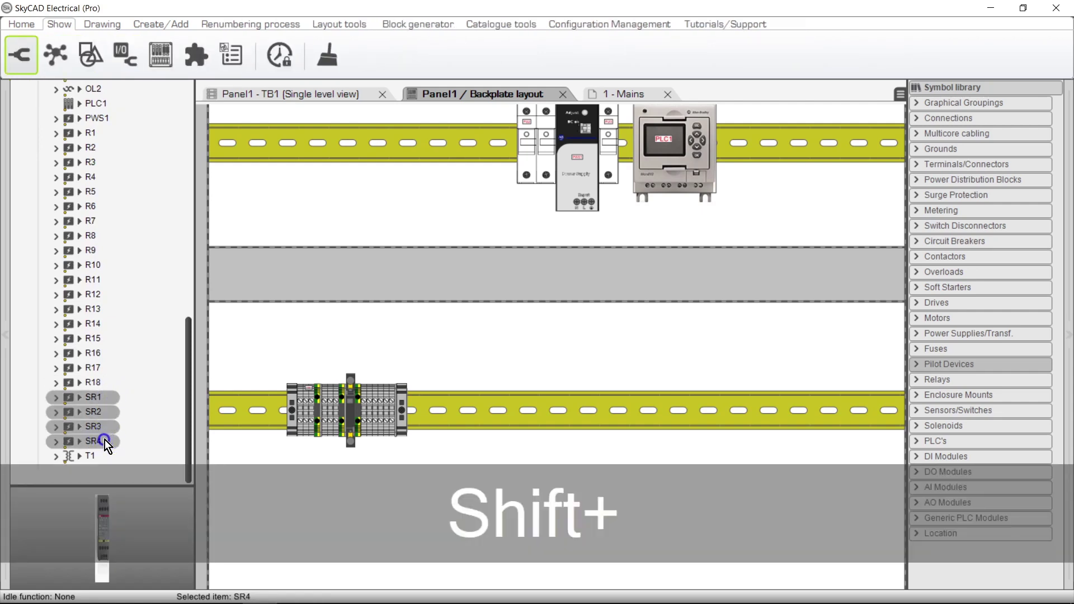
pyautogui.rightClick(105, 440)
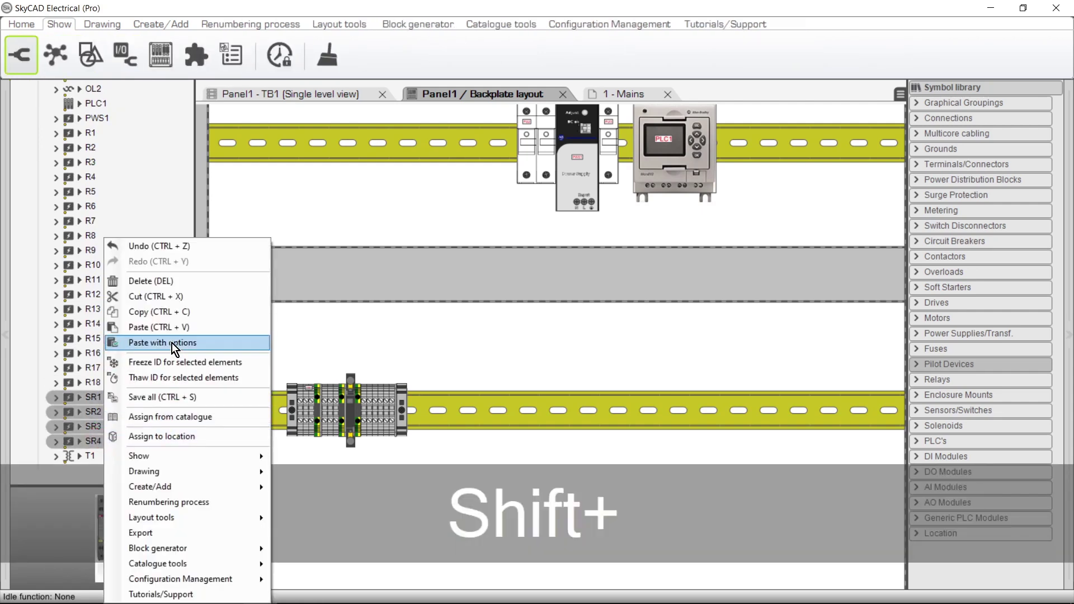
pyautogui.click(172, 311)
pyautogui.scroll(15, 172, 302)
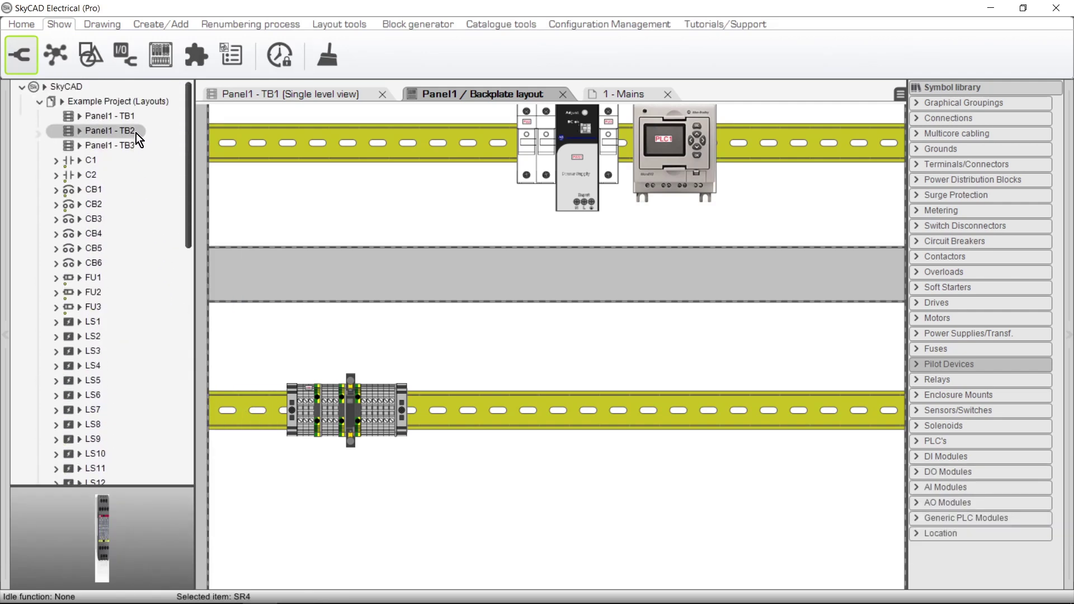
# Paste SR1–SR4 into Panel1 - TB2 and drag them between its terminals in the table.
pyautogui.rightClick(136, 132)
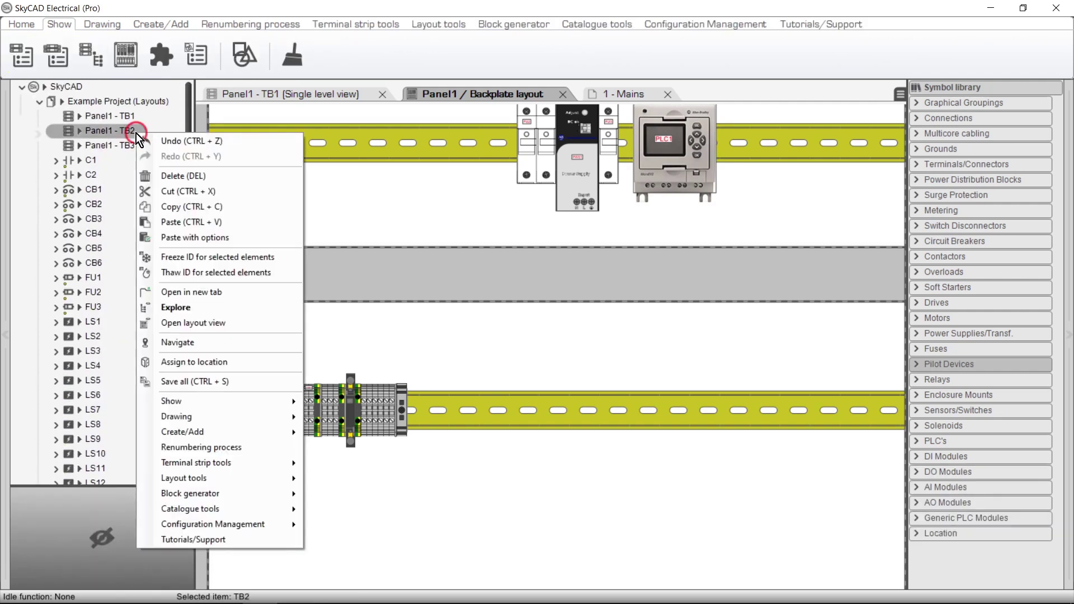
pyautogui.click(186, 223)
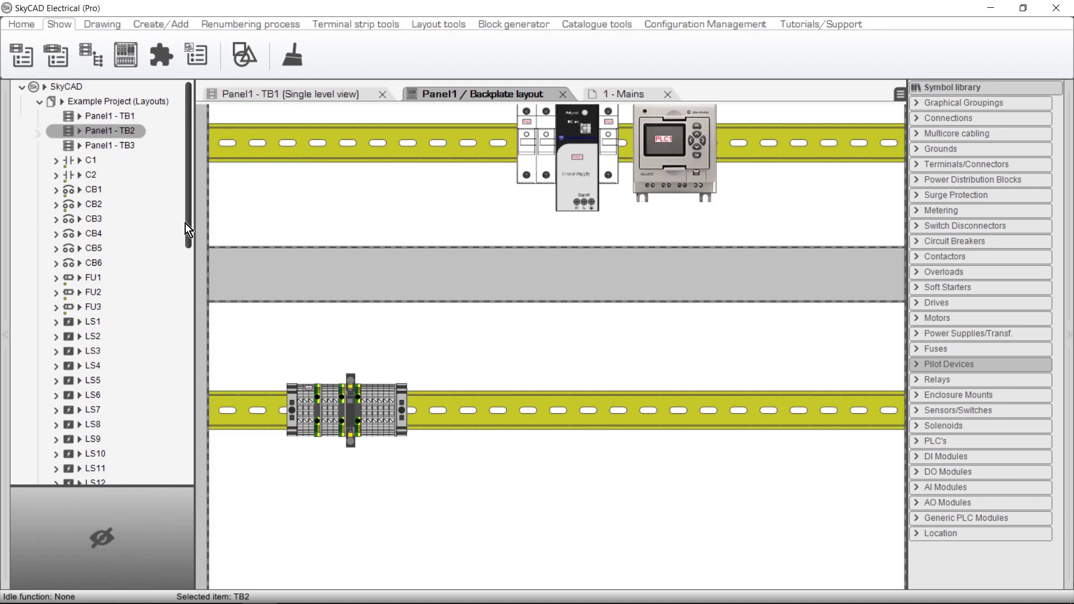
pyautogui.click(32, 65)
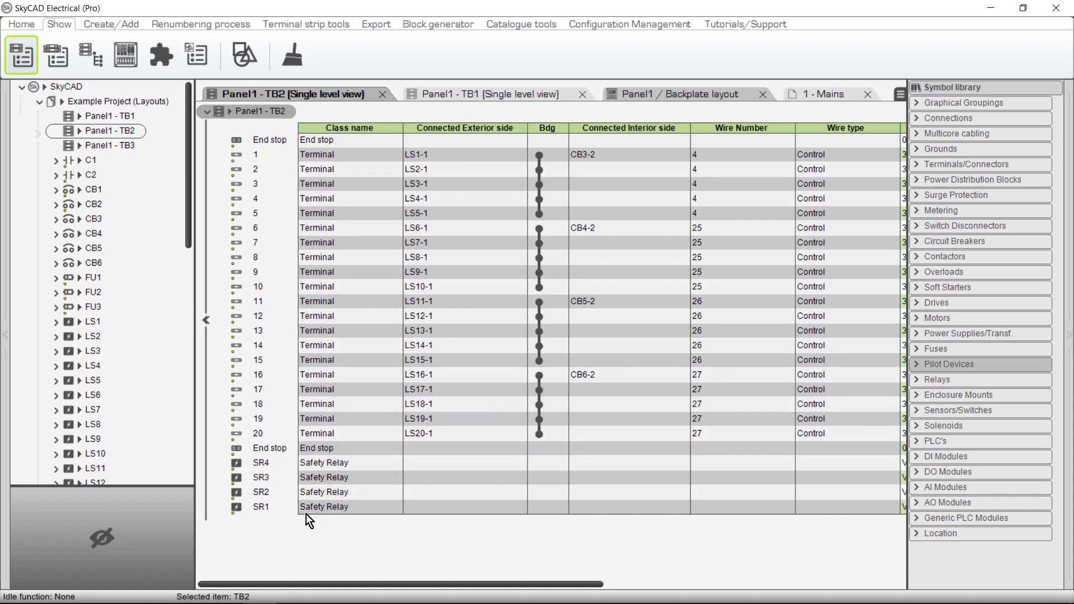
pyautogui.moveTo(307, 510); pyautogui.dragTo(263, 229)
pyautogui.moveTo(256, 505)
pyautogui.mouseDown()
pyautogui.moveTo(257, 314)
pyautogui.moveTo(258, 464)
pyautogui.moveTo(268, 402)
pyautogui.moveTo(259, 502)
pyautogui.moveTo(263, 490)
pyautogui.mouseUp()
# On the Panel1 backplate, place the TB2 layout with its four safety relays on the lower DIN rail.
pyautogui.click(724, 99)
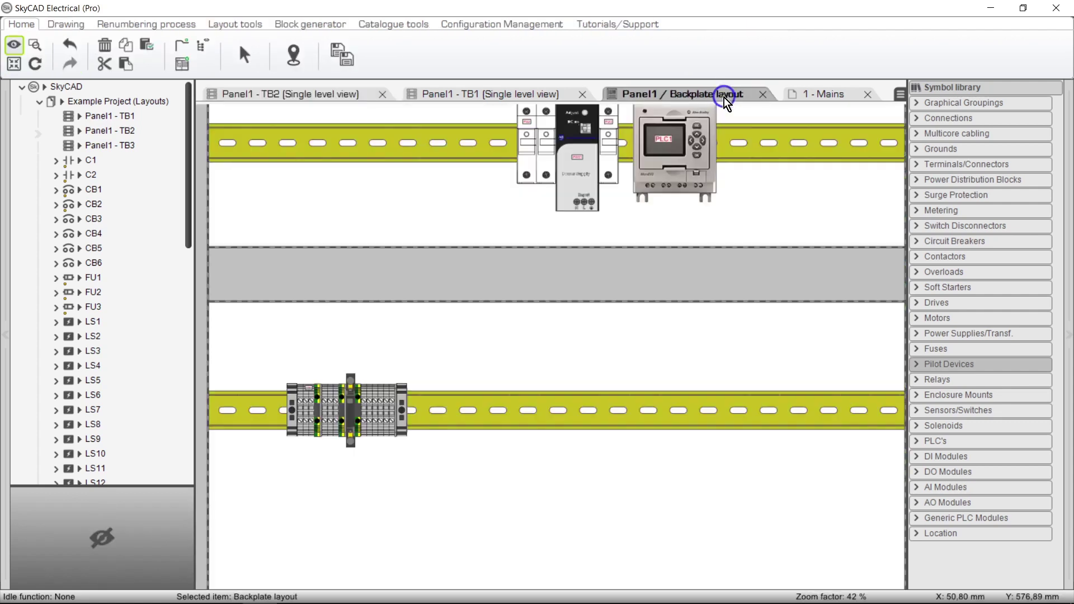
pyautogui.click(253, 24)
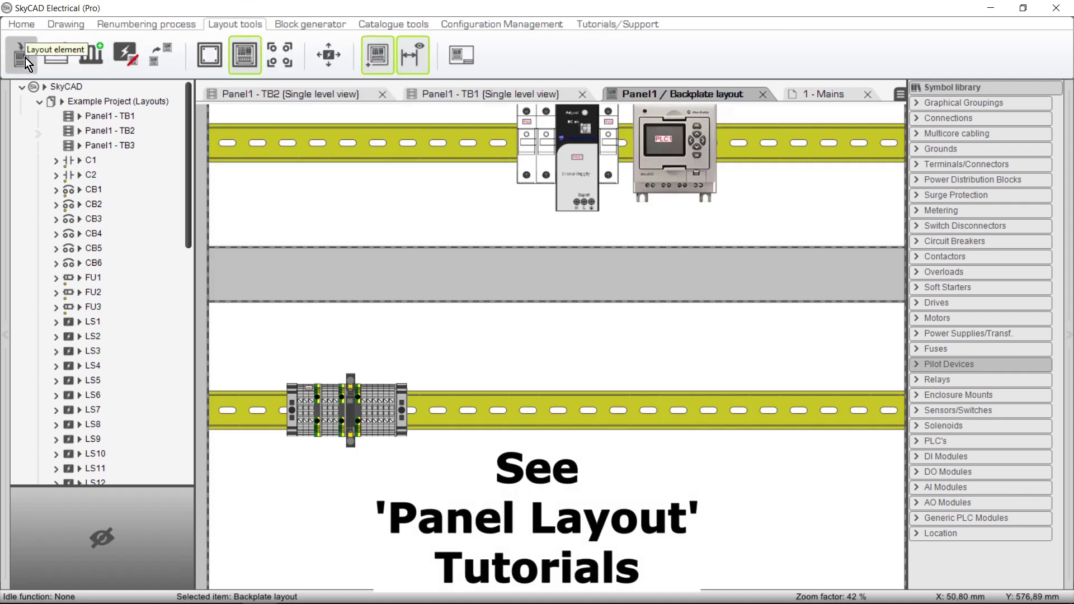
pyautogui.click(25, 58)
pyautogui.scroll(-4, 274, 378)
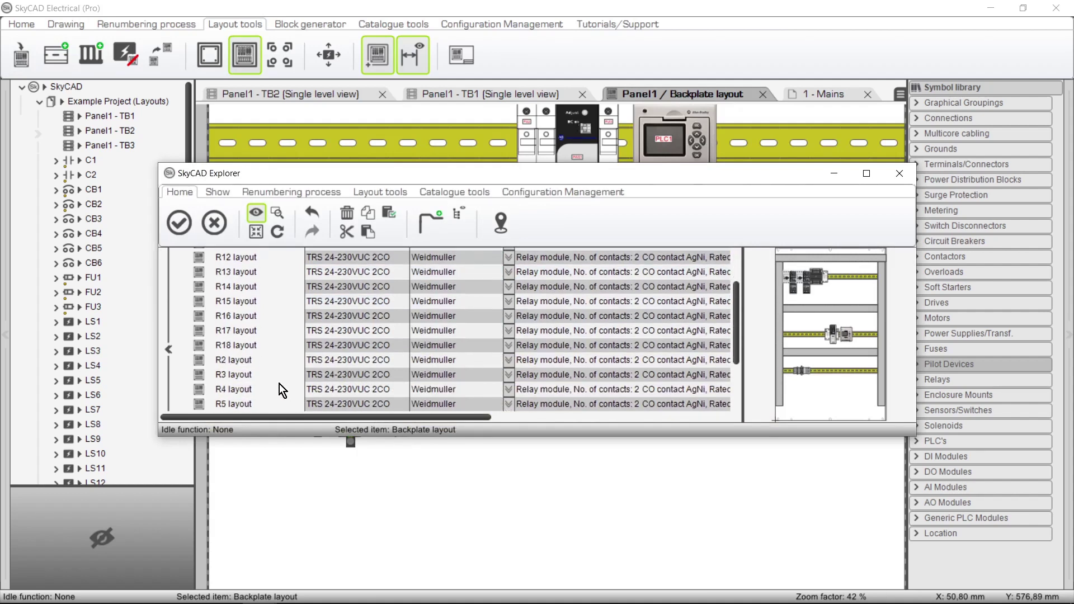
pyautogui.click(263, 379)
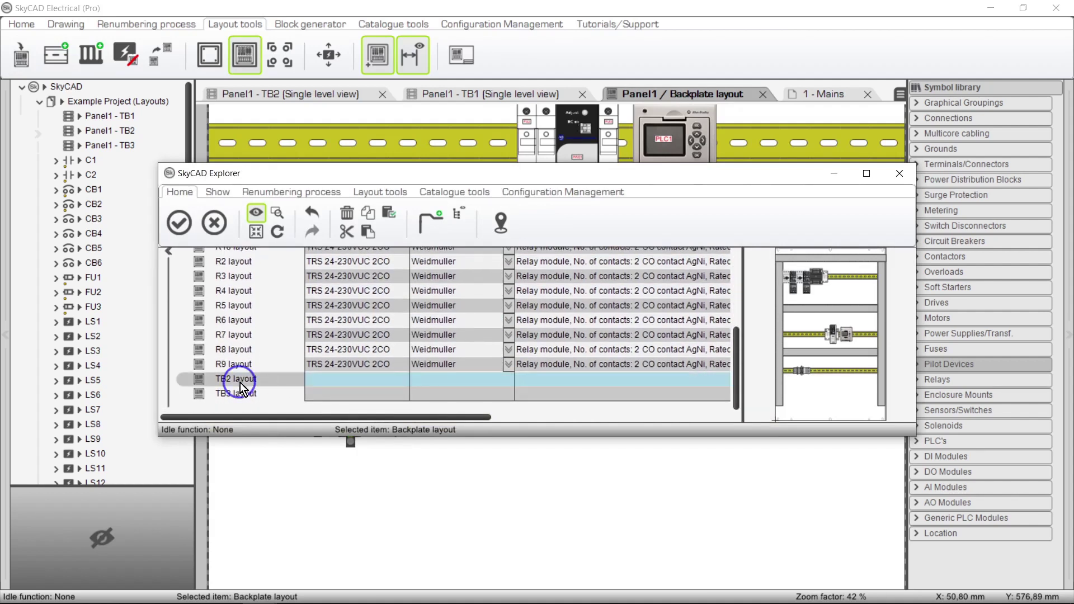
pyautogui.click(187, 226)
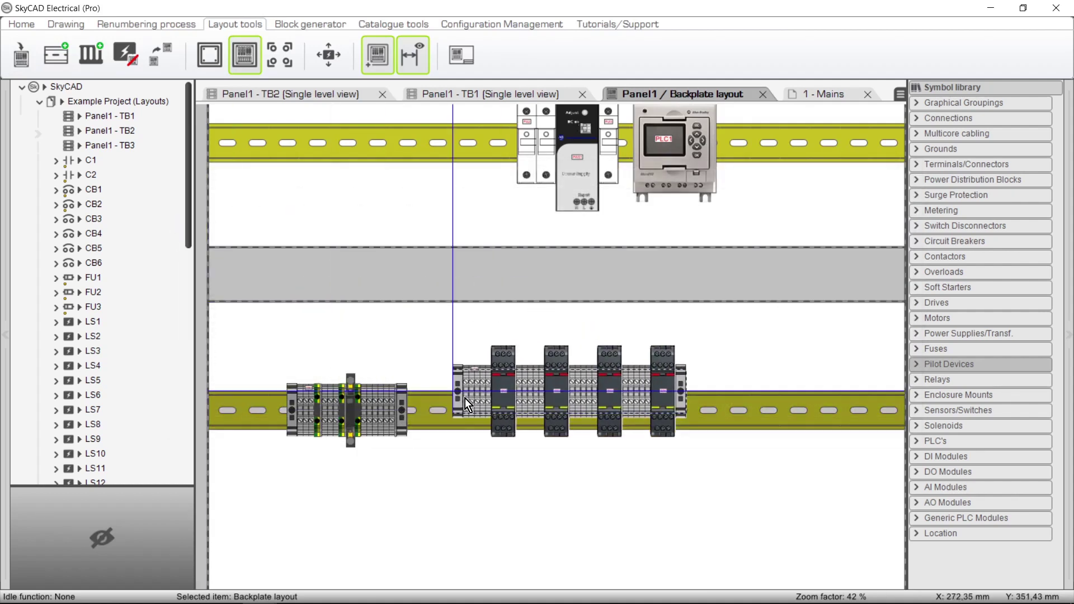
pyautogui.click(505, 416)
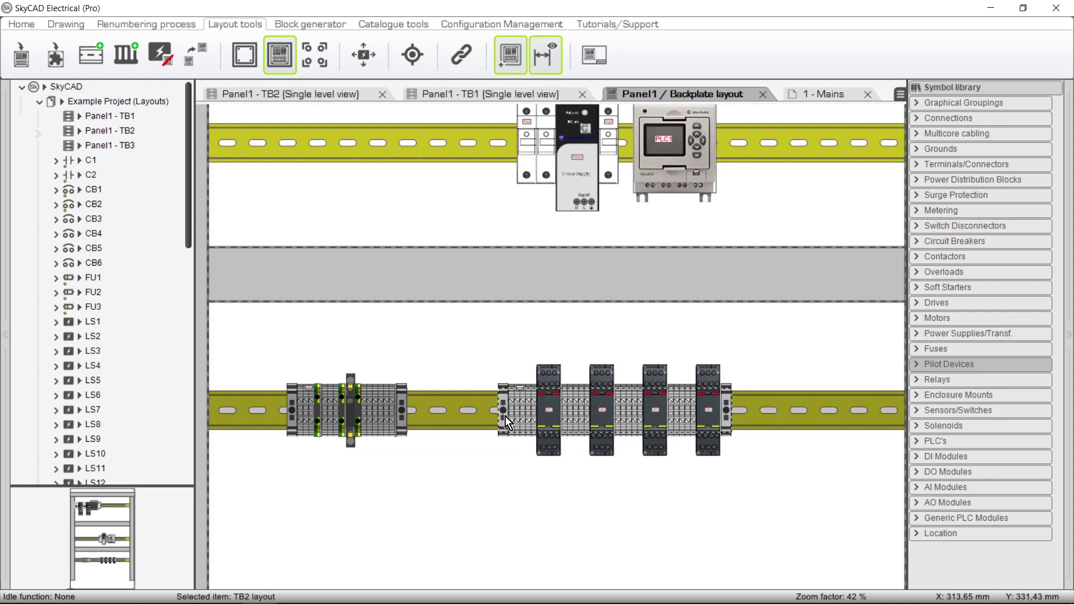
pyautogui.click(26, 46)
# Place the TB3 layout at the left end of the upper DIN rail, left of the power supply.
pyautogui.scroll(-5, 232, 355)
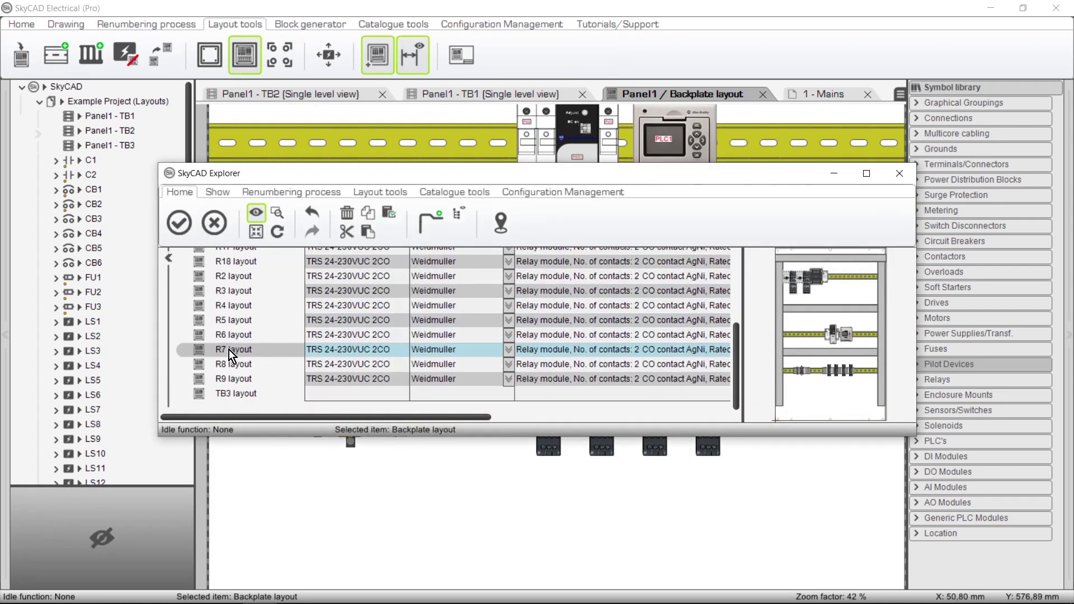
pyautogui.click(239, 392)
pyautogui.click(179, 222)
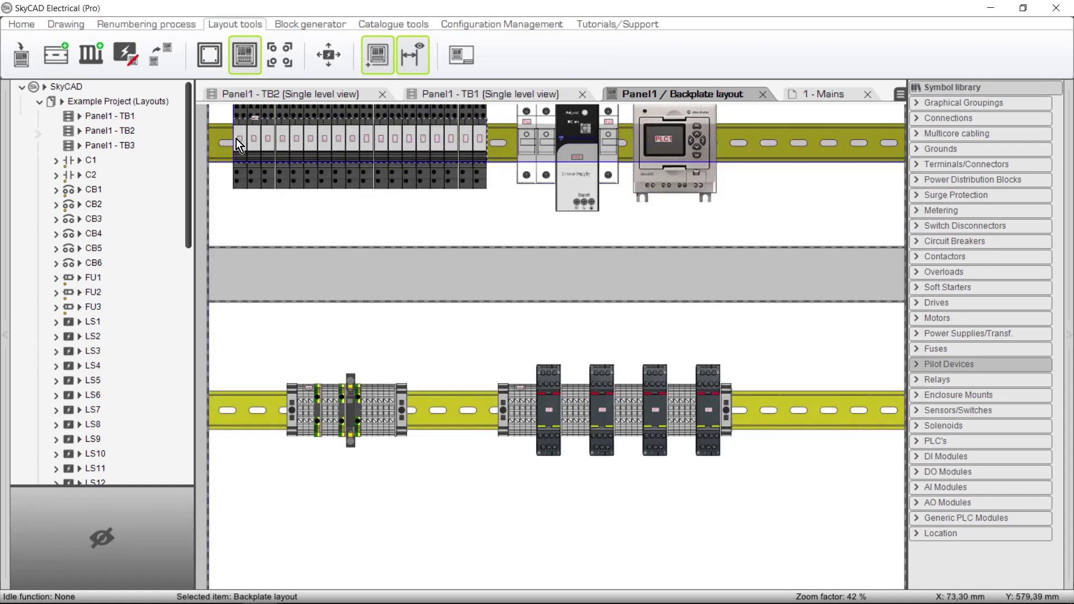
pyautogui.click(236, 138)
pyautogui.moveTo(303, 226); pyautogui.dragTo(305, 293, button='middle')
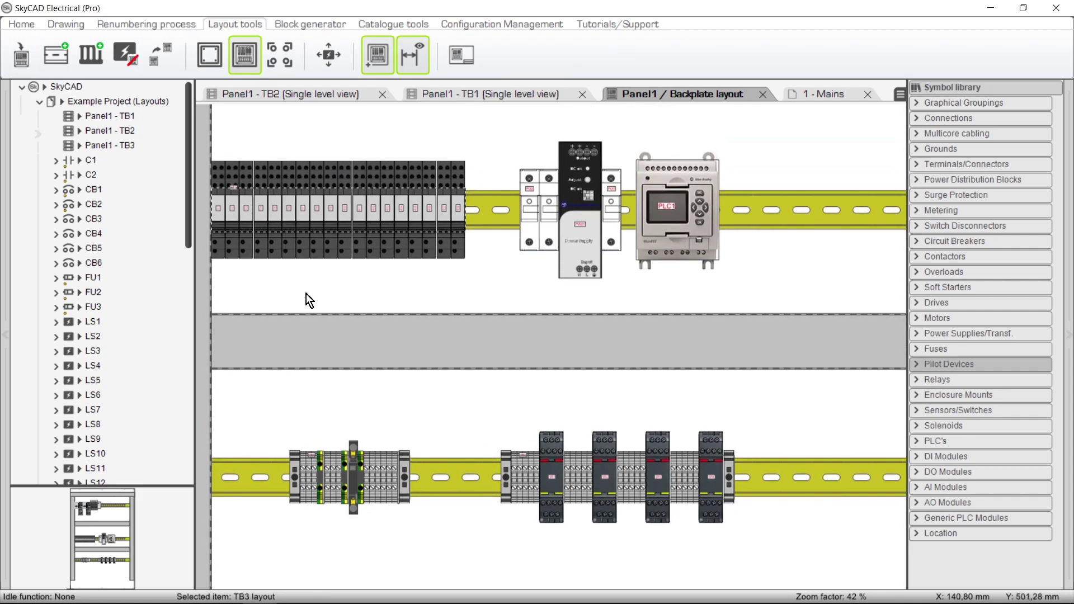